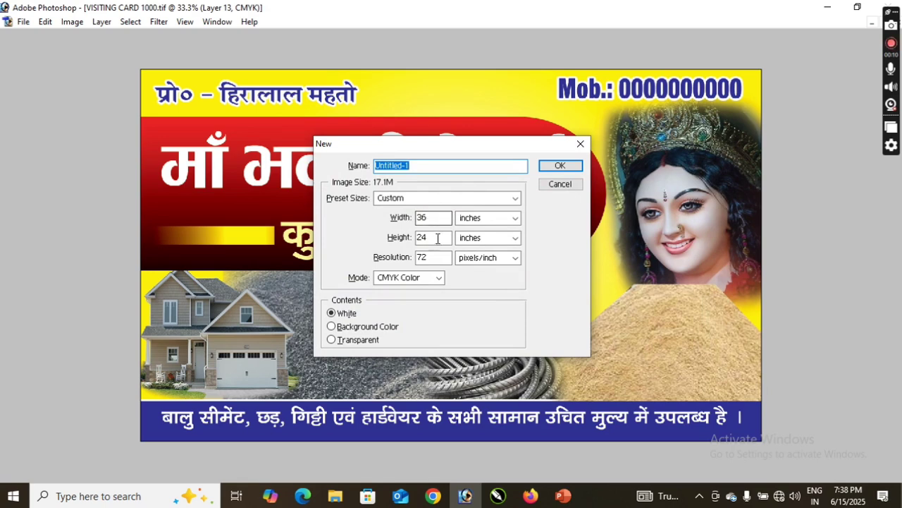
Create a new CMYK document 3.5 inches wide and 2.1 inches high with white contents
key("Tab")
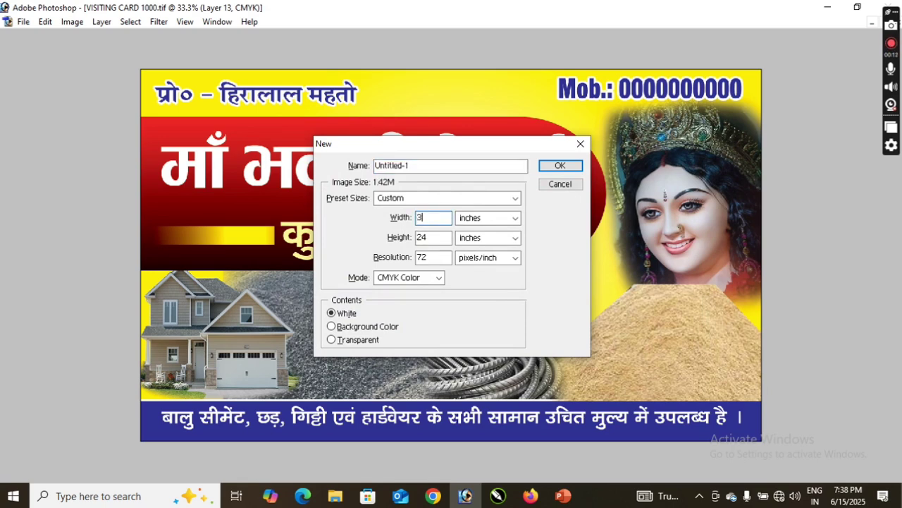
key("Tab")
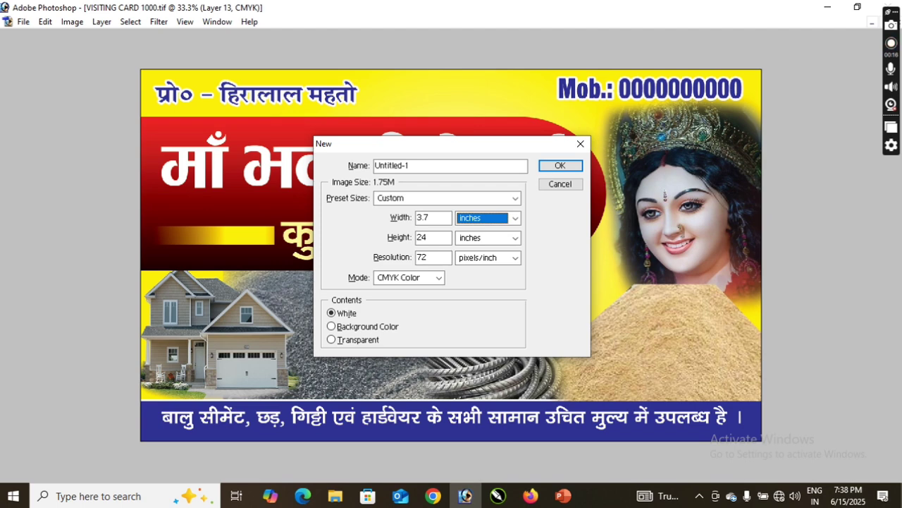
left_click(436, 217)
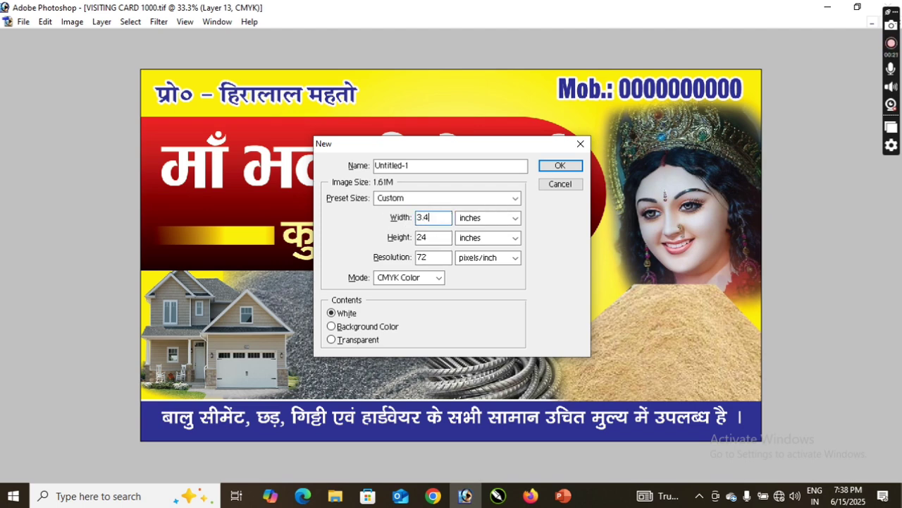
type(".5")
key("Tab")
key("Tab")
type("2.1")
key("Tab")
key("Tab")
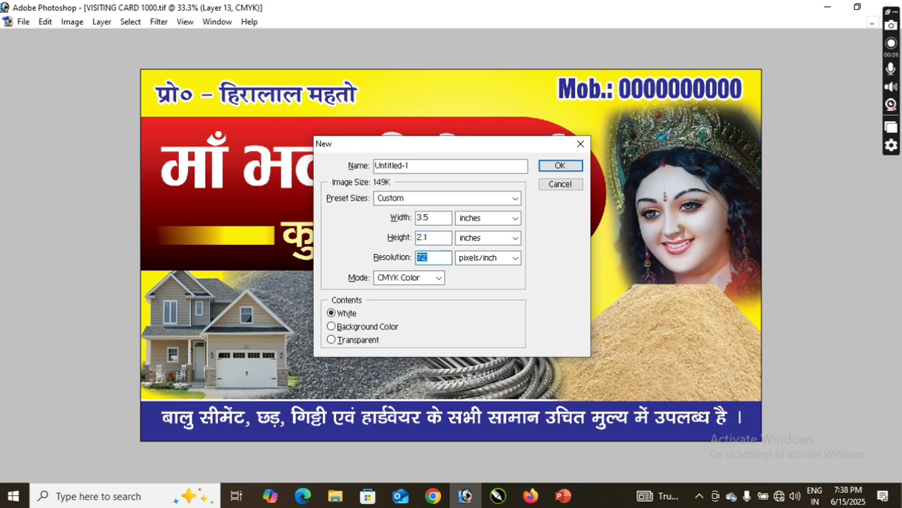
key("Return")
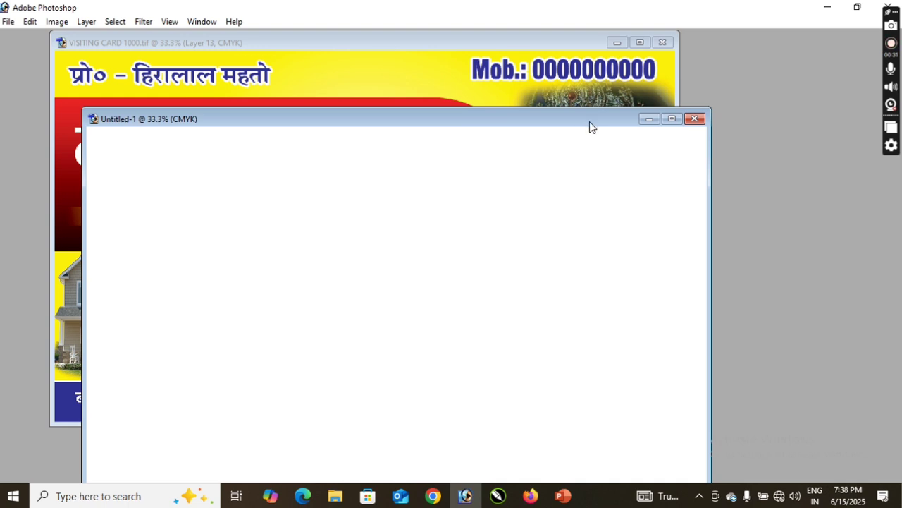
Look at the reference visiting card and bring the blank document back to the front, maximized
left_click_drag(589, 121, 628, 122)
left_click(98, 147)
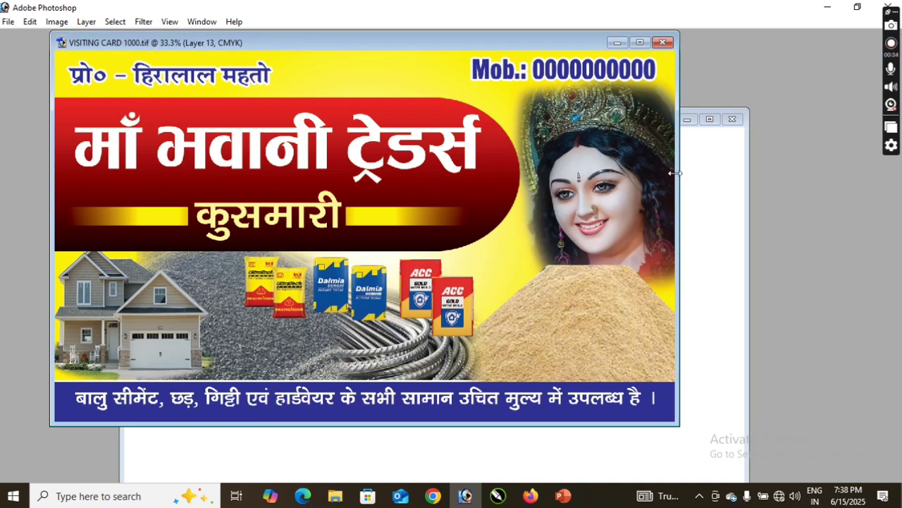
left_click(702, 131)
left_click(710, 119)
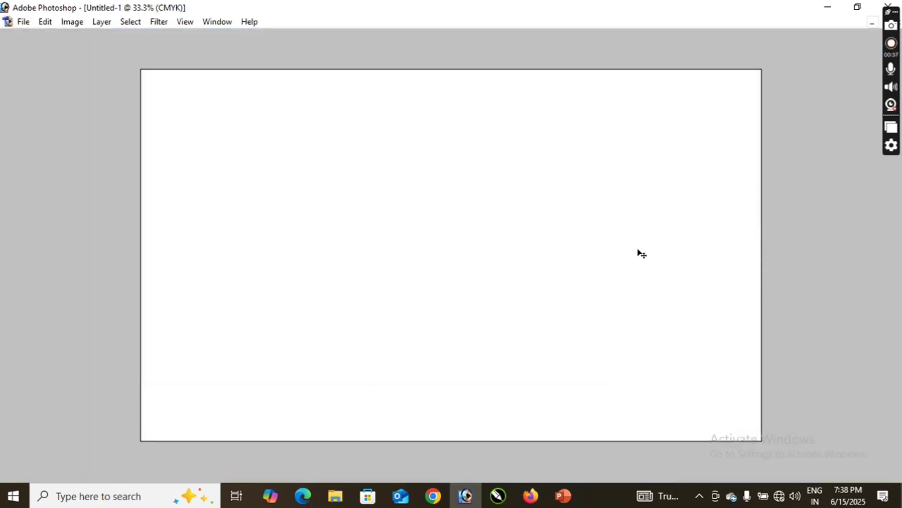
Convert the locked background of the blank document into Layer 0
double_click(839, 379)
left_click(525, 201)
key("Tab")
Apply a yellow color overlay of C 0, M 0, Y 100, K 0 to the background layer
key("alt+l")
key("Escape")
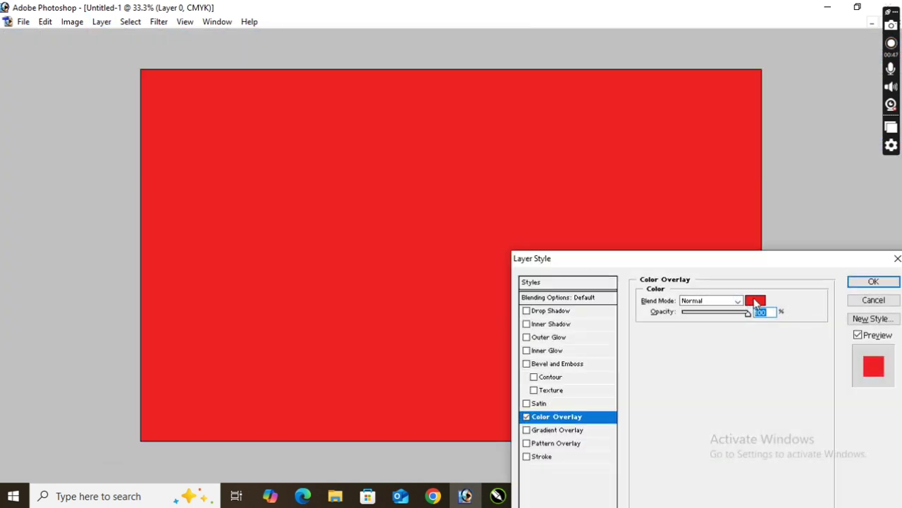
left_click(756, 302)
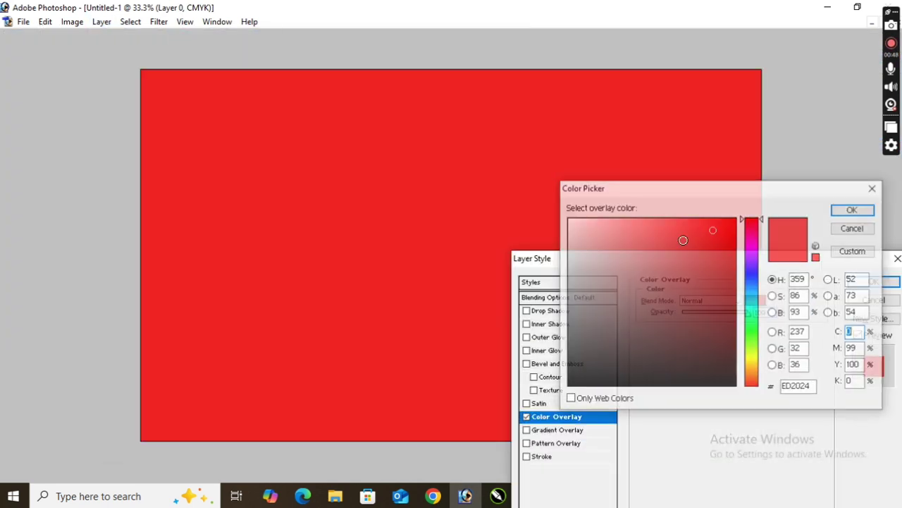
left_click_drag(855, 333, 830, 348)
key("Tab")
type("0")
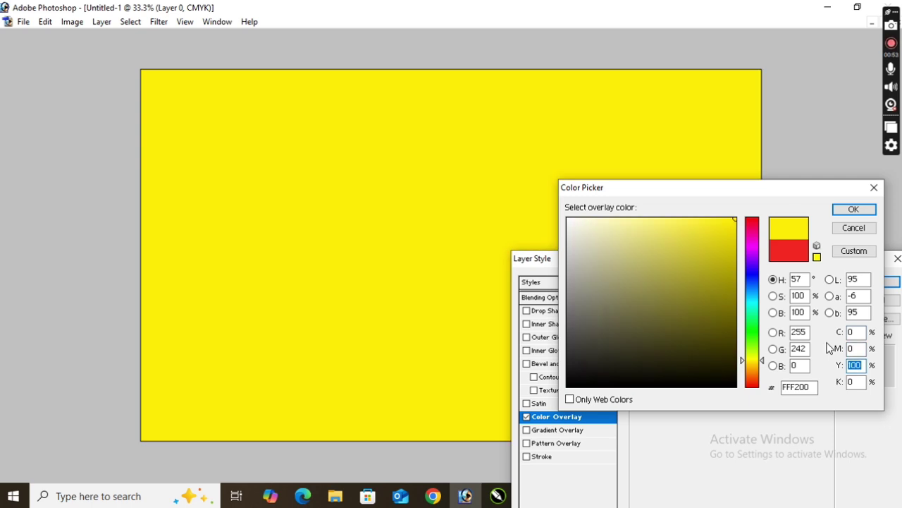
key("Return")
key("Return")
Draw a wide rounded rectangle running off the card's left edge in the upper half and convert it to a selection
key("u")
left_click(146, 40)
left_click_drag(108, 125, 526, 250)
key("ctrl+Return")
key("v")
right_click(526, 145)
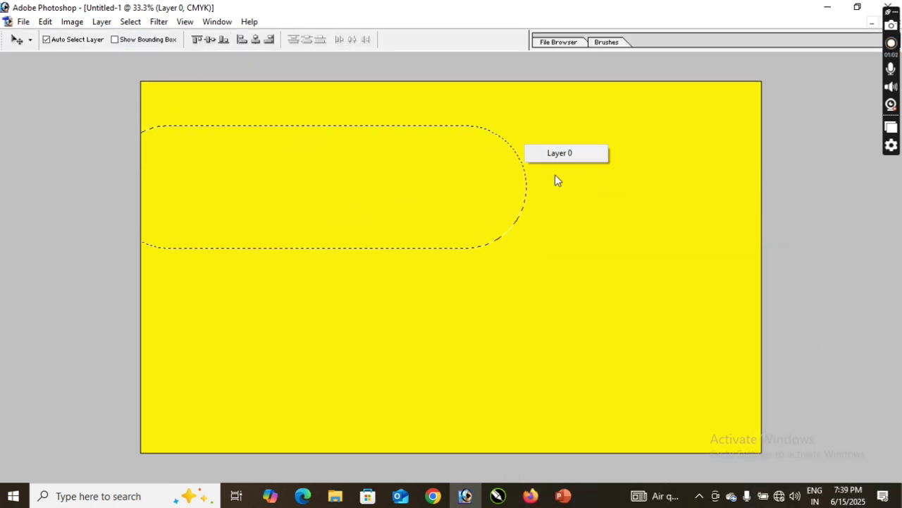
left_click(554, 174)
Fill the rounded selection with white on a new layer and deselect it
key("ctrl+shift+alt+n")
key("ctrl+BackSpace")
key("ctrl+d")
Move and enlarge the white rounded shape so it spans most of the card's width
left_click_drag(364, 220, 326, 217)
key("ctrl+t")
left_click_drag(488, 246, 643, 232)
key("Return")
Add the placeholder text "dfdfv" on the white shape and set its font to Vaibhavi
key("t")
left_click(282, 172)
type("dfdf")
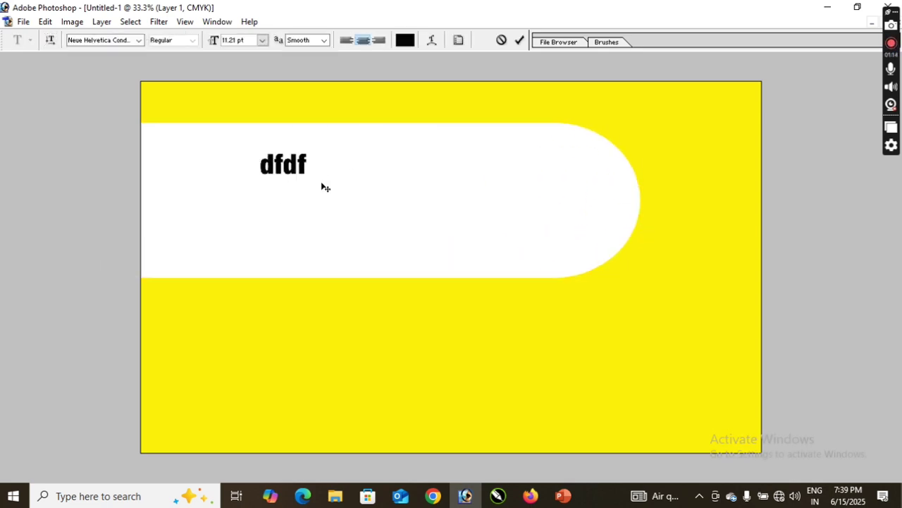
type("v")
key("ctrl+Return")
key("Return")
type("Calibri")
key("Return")
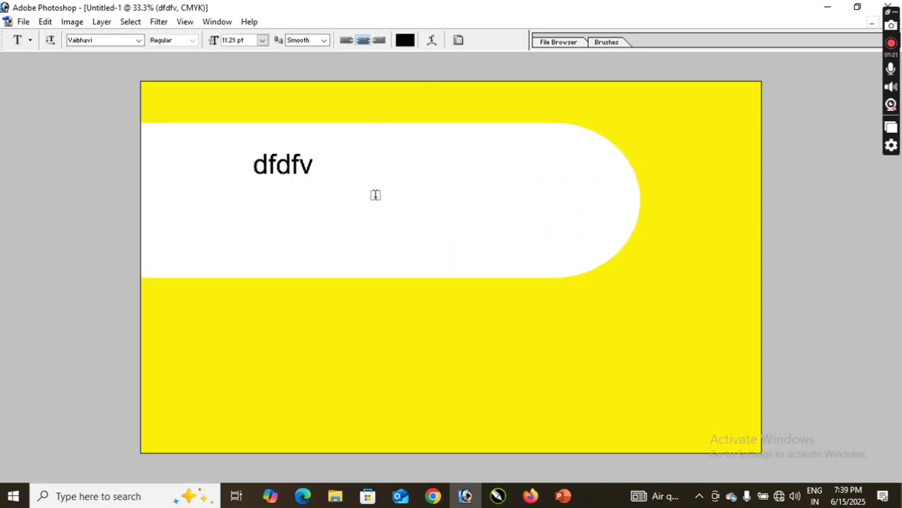
Apply a red color overlay in Multiply mode together with a gradient overlay to the rounded shape
key("v")
left_click(378, 199)
key("alt+l")
key("y")
left_click(378, 205)
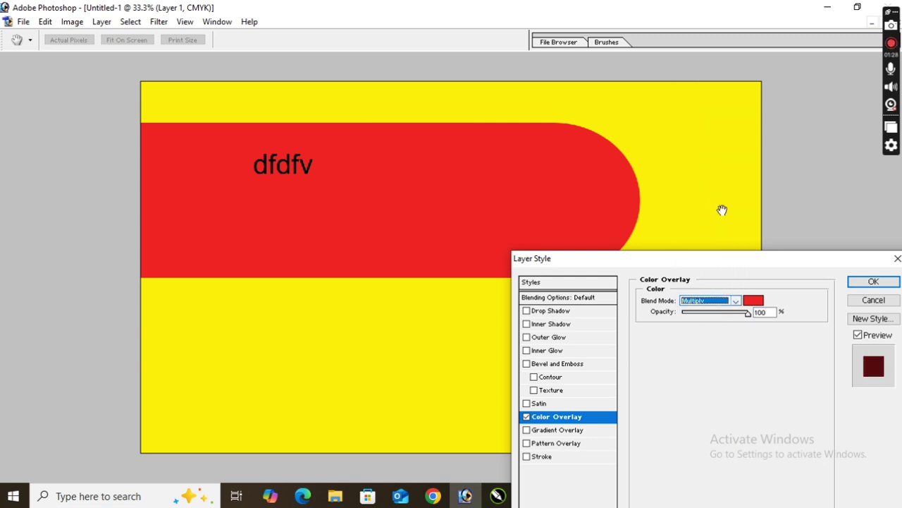
left_click(562, 430)
key("Return")
Set the font of the entire placeholder text to RAJ 10
key("t")
left_click(290, 172)
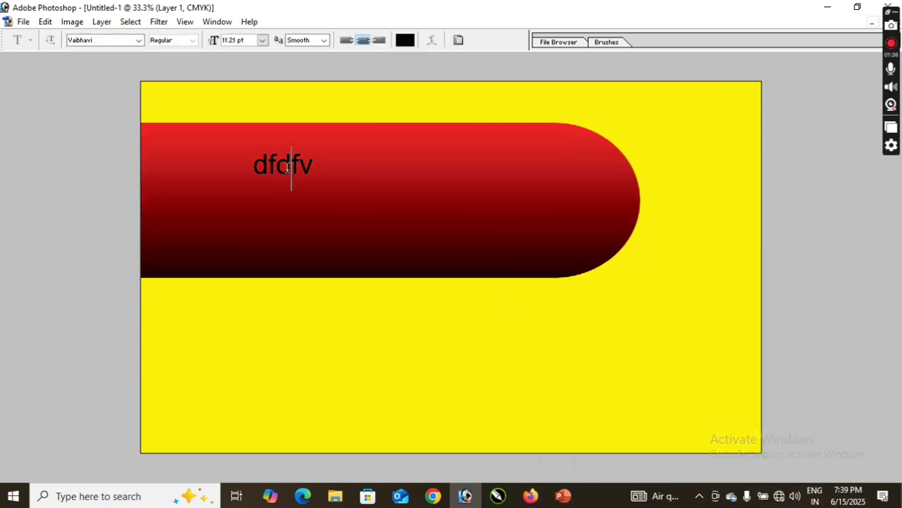
key("ctrl+a")
left_click(105, 40)
type("RAJ 08")
key("Return")
type("RAJ 10")
key("Return")
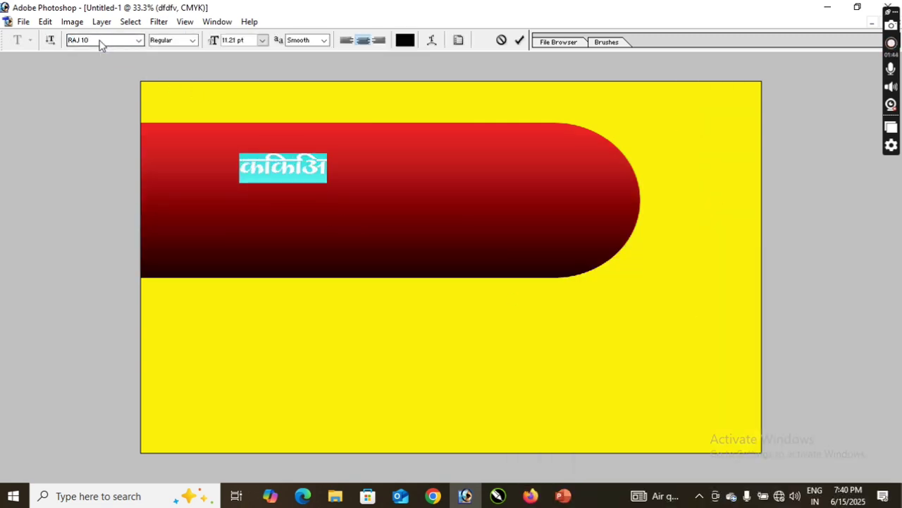
Replace the selected placeholder text with the title "माँ भवानी ट्रेडर्स"
type("ek¡ Hkokuh V")
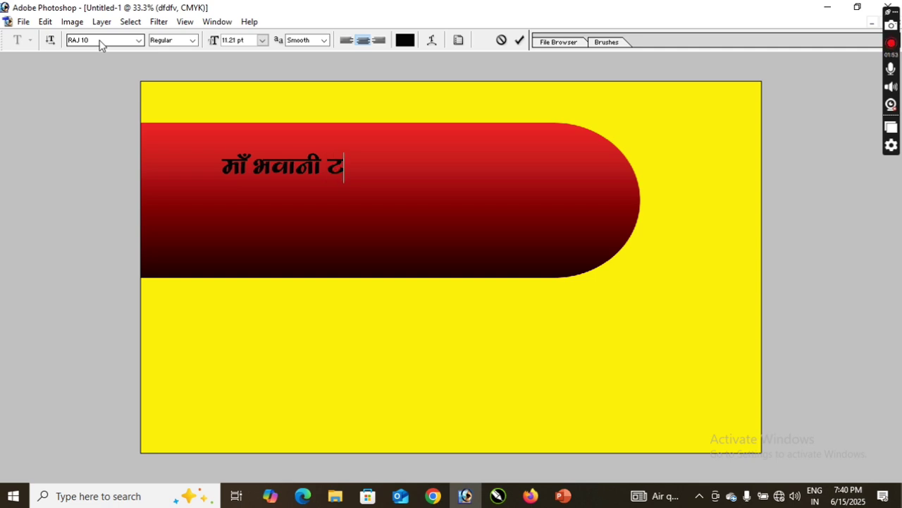
type("sªMlZ")
key("ctrl+Return")
Enlarge the title text across the upper part of the red shape and make it white
key("ctrl+t")
left_click_drag(364, 174, 540, 195)
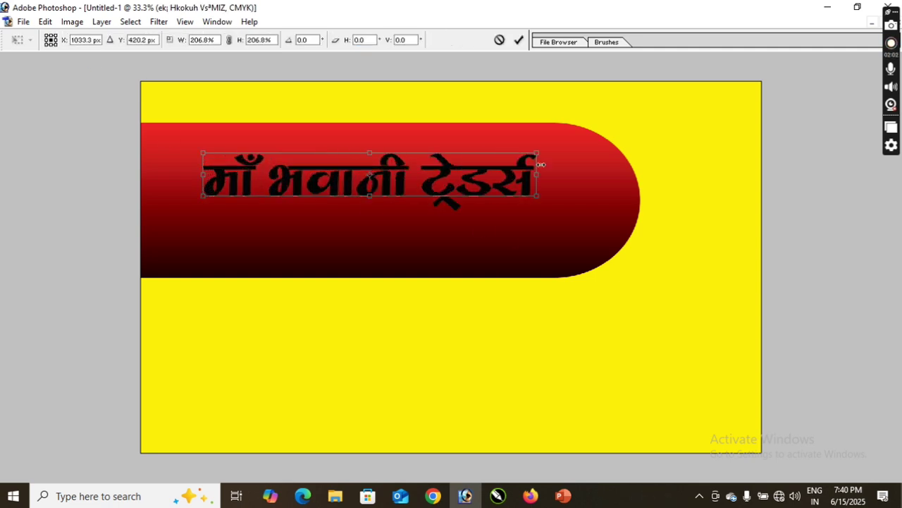
left_click_drag(539, 154, 580, 148)
left_click_drag(580, 174, 591, 174)
key("Return")
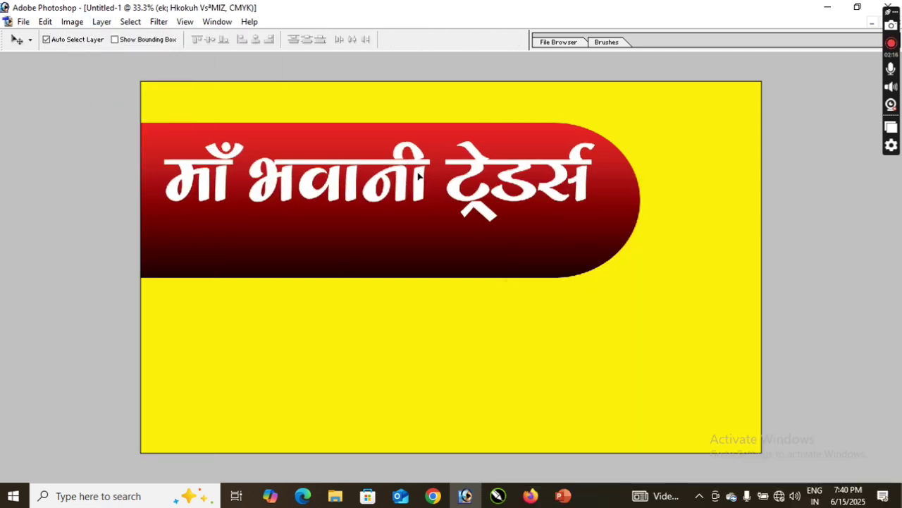
Add the business's address line in the RAJ 21 font below the title
key("t")
left_click(296, 268)
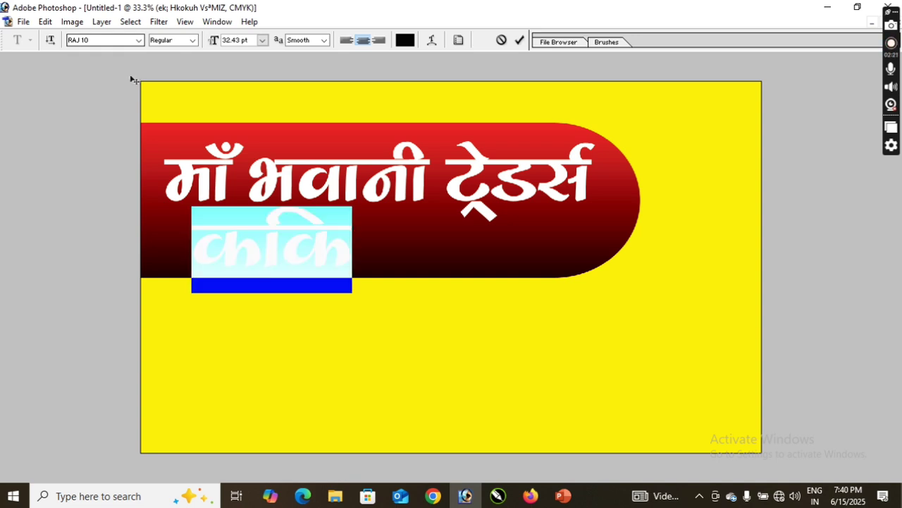
double_click(86, 40)
type("21")
key("Return")
type("- efu;kjh")
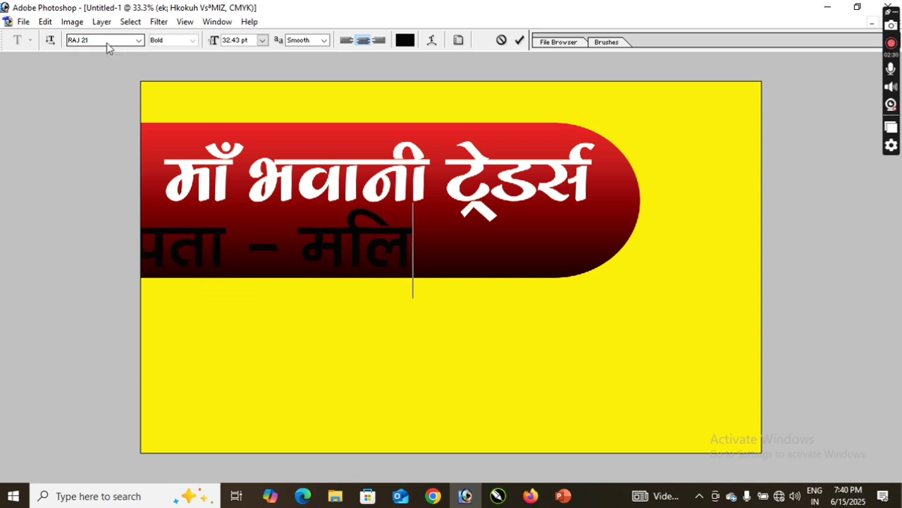
key("ctrl+Return")
Resize the address line and position it under the title inside the red shape
key("ctrl+t")
mouse_move(465, 267)
left_mouse_down()
mouse_move(361, 254)
mouse_move(433, 244)
mouse_move(614, 254)
left_mouse_up()
key("Return")
Apply a pale yellow color overlay with M 0 and Y 50 to the address line
key("alt+l")
key("y")
key("v")
left_click(766, 302)
key("Tab")
type("0")
key("Tab")
type("50")
key("Return")
key("Return")
Create a thin white horizontal bar on a new layer and deselect it
key("m")
key("ctrl+shift+n")
key("Return")
key("v")
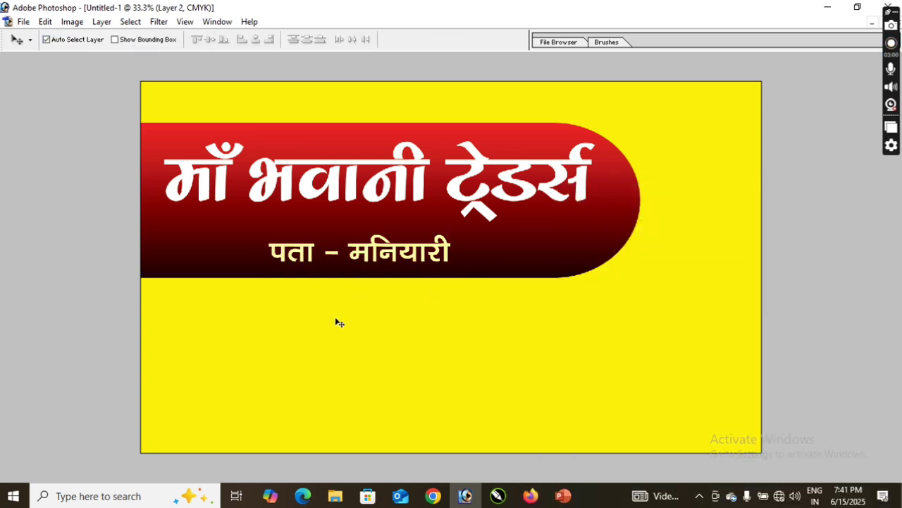
key("ctrl+BackSpace")
key("ctrl+d")
Apply a Motion Blur filter to the white bar so its ends fade out
key("alt+t")
key("b")
key("m")
left_click_drag(731, 387, 714, 387)
key("Return")
Delete the left portion of the blurred bar, keeping only the part that fades to the right
key("m")
left_click_drag(335, 190, 504, 362)
key("Delete")
key("ctrl+d")
key("v")
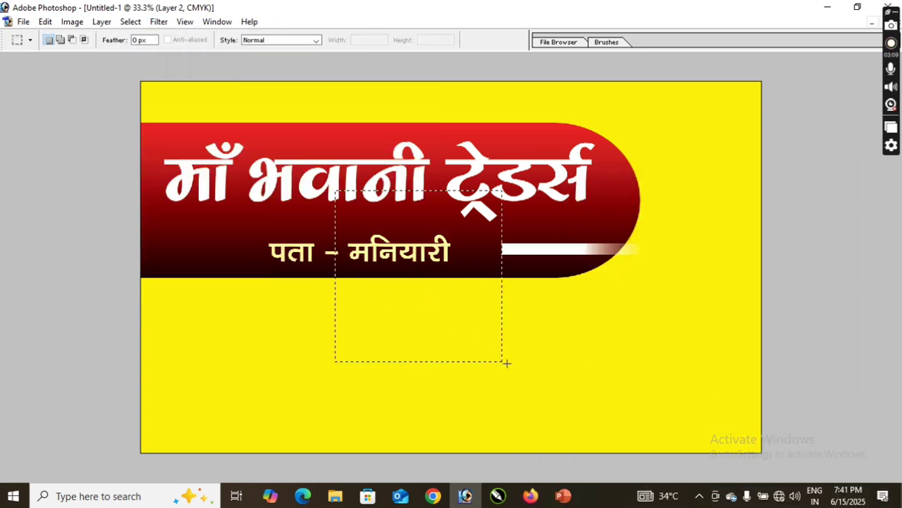
Place a horizontally flipped copy of the faded bar so one bar lies on each side of the address line
left_click_drag(524, 249, 172, 253)
key("ctrl+t")
right_click(194, 254)
left_click(243, 408)
key("shift+Left")
key("shift+Left")
key("shift+Left")
key("shift+Left")
key("shift+Left")
key("shift+Left")
key("shift+Left")
key("shift+Left")
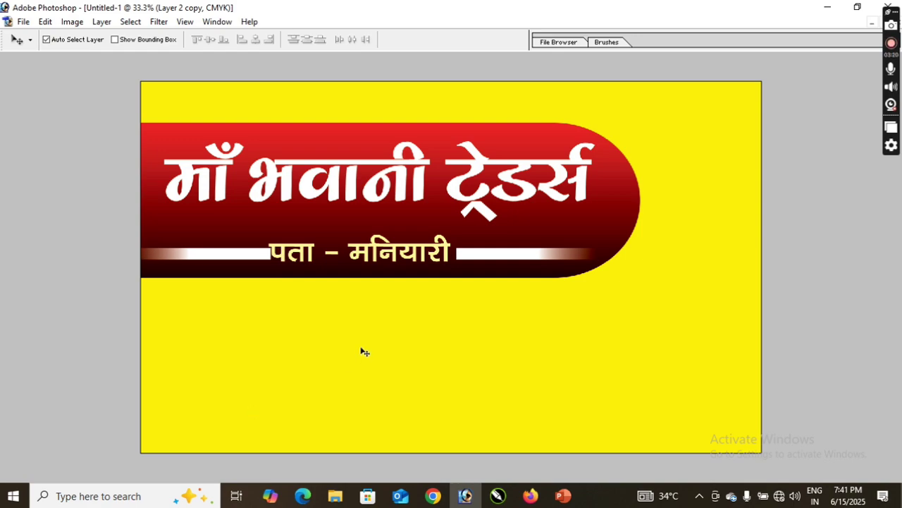
Undo the last change and reposition the address line and bars with small even gaps between them
key("ctrl+z")
left_click_drag(486, 254, 496, 254)
left_click_drag(423, 252, 460, 235)
key("ctrl+t")
key("Return")
Open file.tif and copy the goddess portrait from it into the card's upper right area above the background
left_click(696, 182)
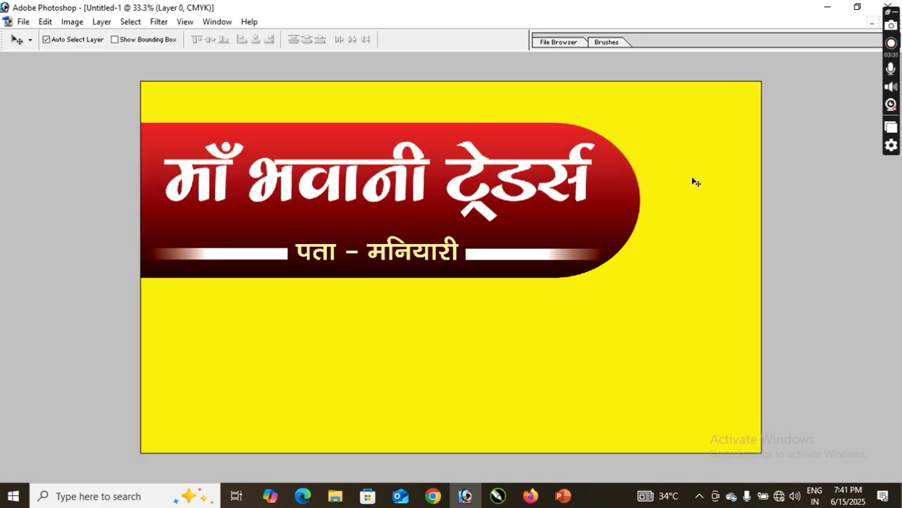
key("ctrl+o")
double_click(557, 156)
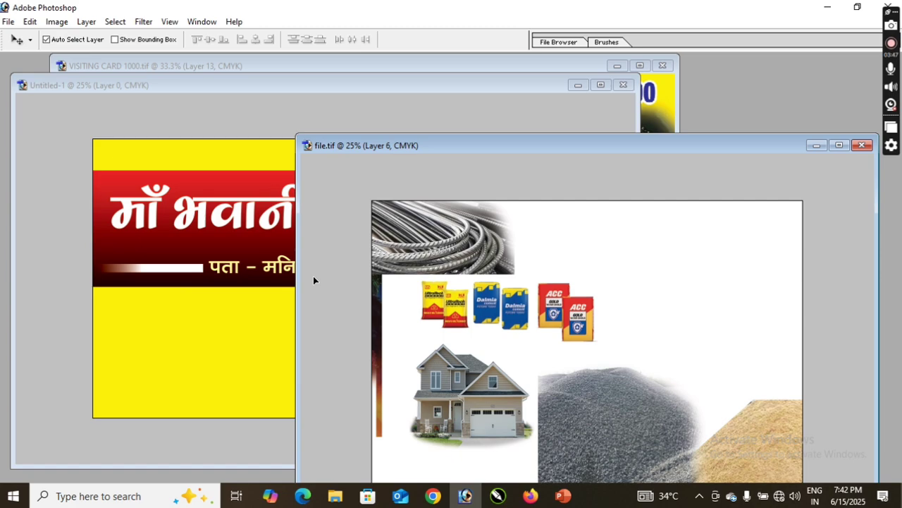
left_click_drag(313, 276, 519, 183)
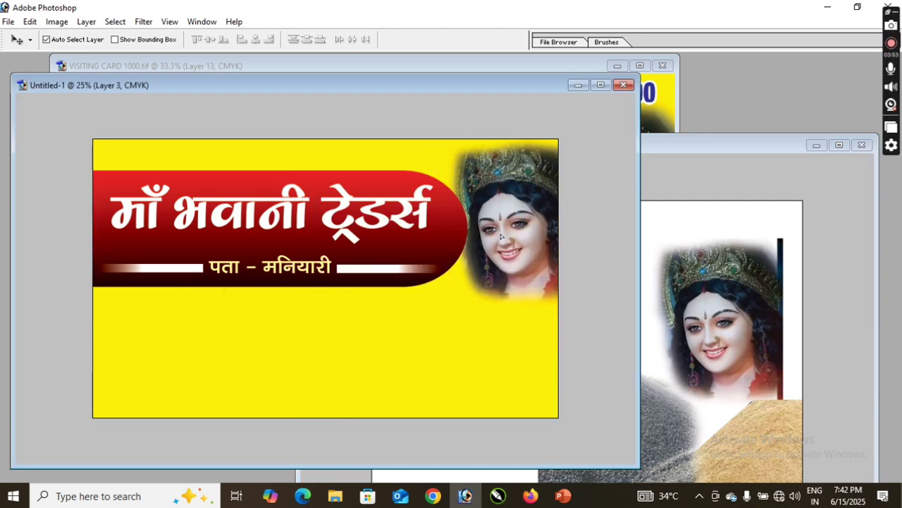
Copy the house and gravel pile into the card's lower left corner and enlarge the gravel behind the house
left_click(441, 255)
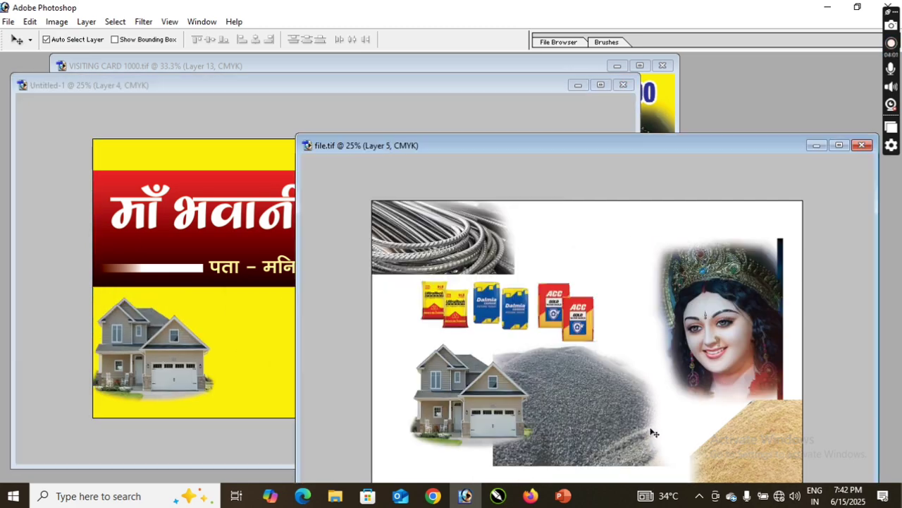
left_click_drag(649, 429, 267, 360)
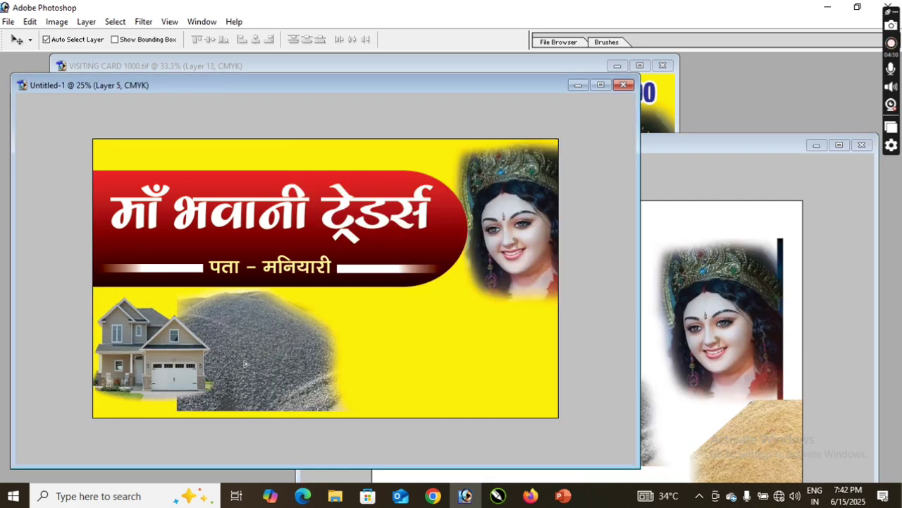
key("ctrl+t")
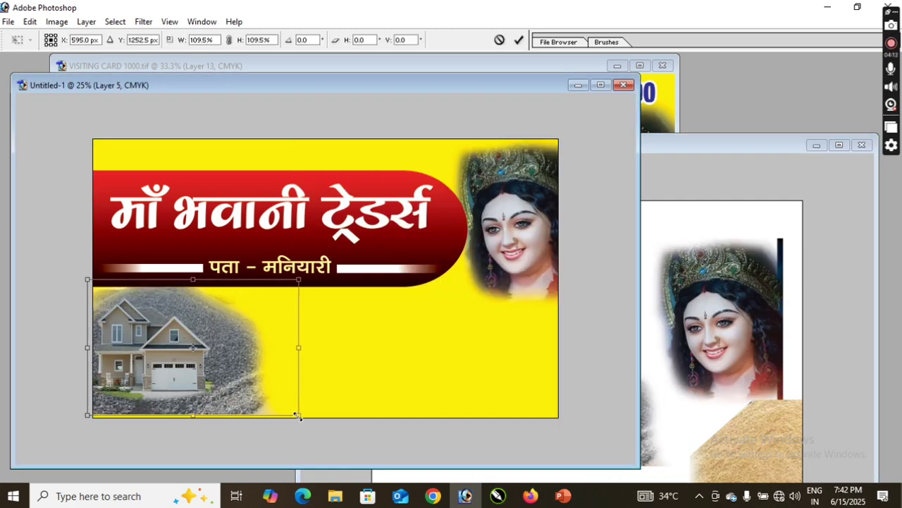
key("Return")
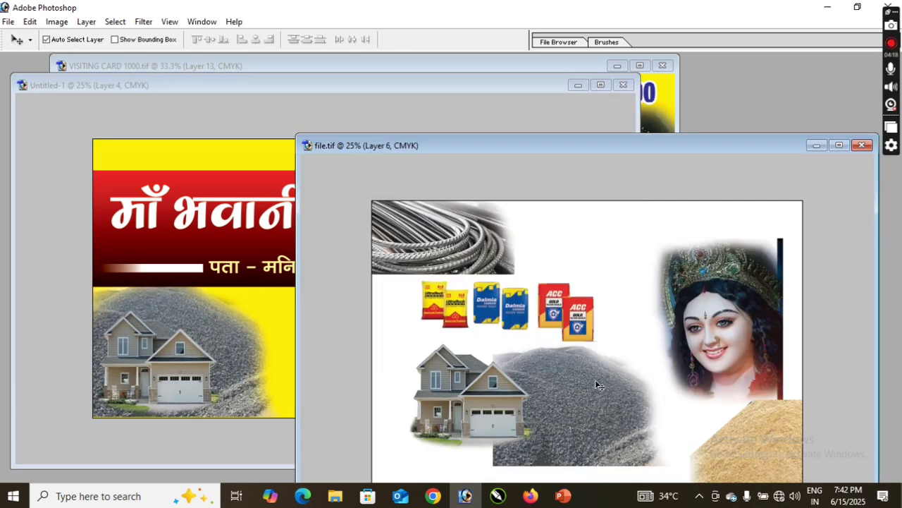
Copy the cement bags, steel rods and sand pile from file.tif and arrange them along the card's lower part
left_click_drag(494, 302, 294, 323)
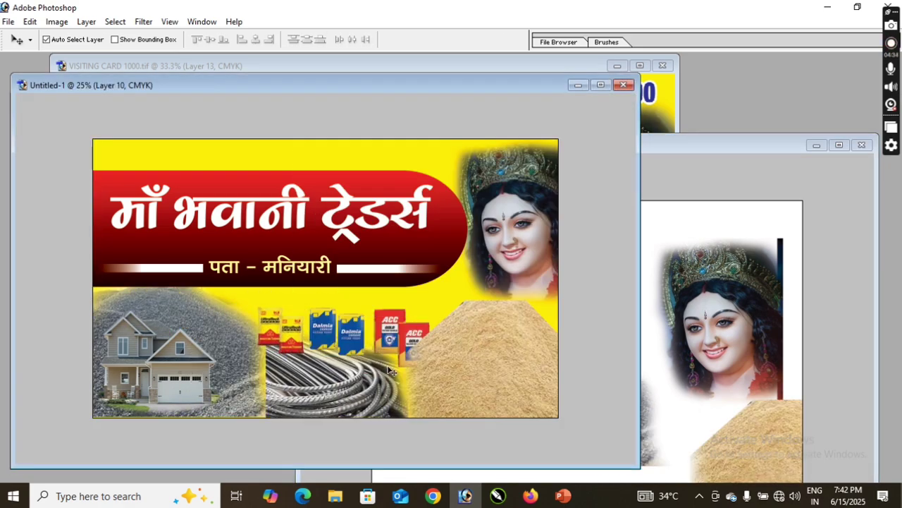
left_click_drag(410, 337, 425, 332)
key("ctrl+t")
key("Return")
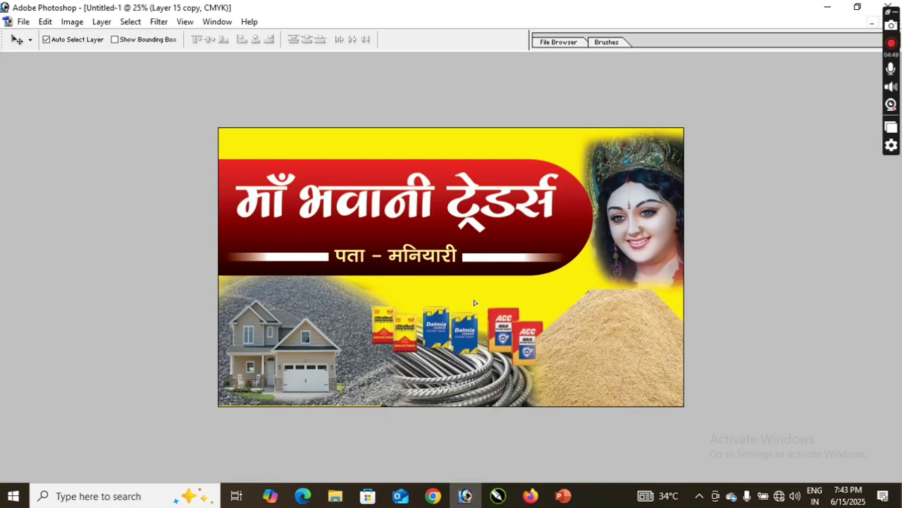
left_click(629, 332)
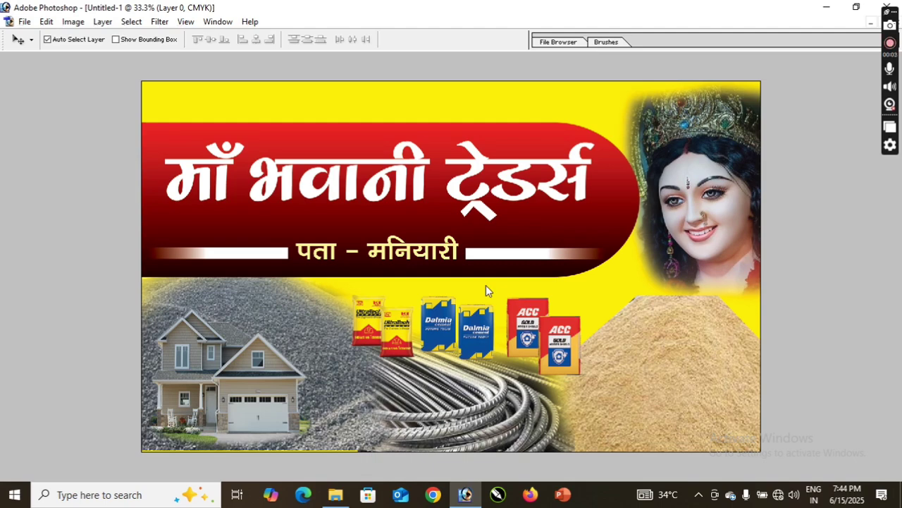
Duplicate the yellow background layer and clear the color overlay from the copy to make it white
key("alt+l")
key("l")
key("l")
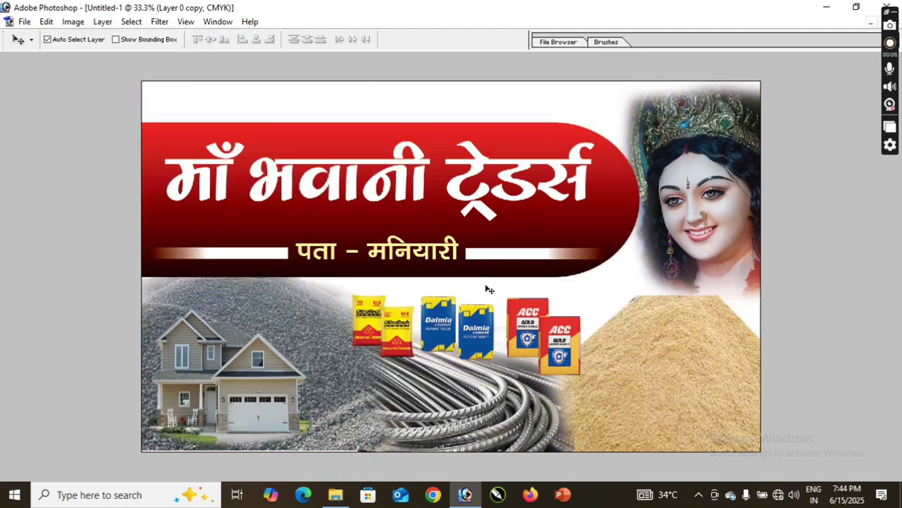
Bring the yellow background above the white copy and erase its lower middle with a soft 1800 px eraser to form a white glow
key("alt+BackSpace")
left_click(487, 288)
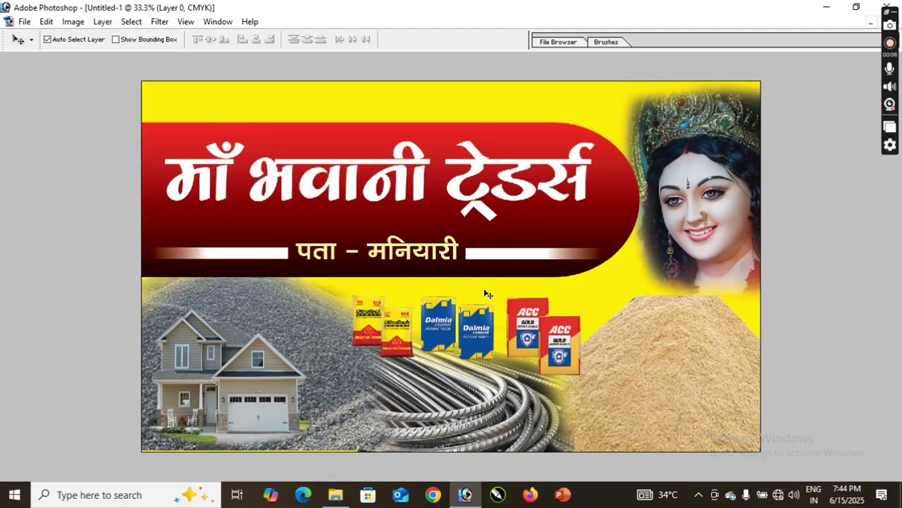
key("e")
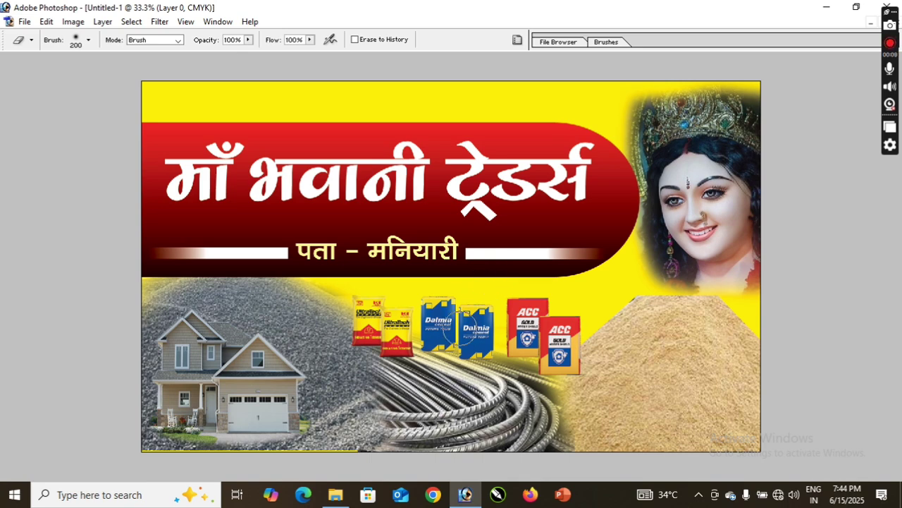
key("bracketright")
key("bracketright")
key("bracketright")
key("bracketright")
key("bracketright")
key("bracketright")
key("bracketright")
key("bracketright")
key("bracketright")
key("bracketright")
key("bracketright")
key("bracketright")
key("bracketright")
key("bracketright")
key("bracketright")
key("bracketright")
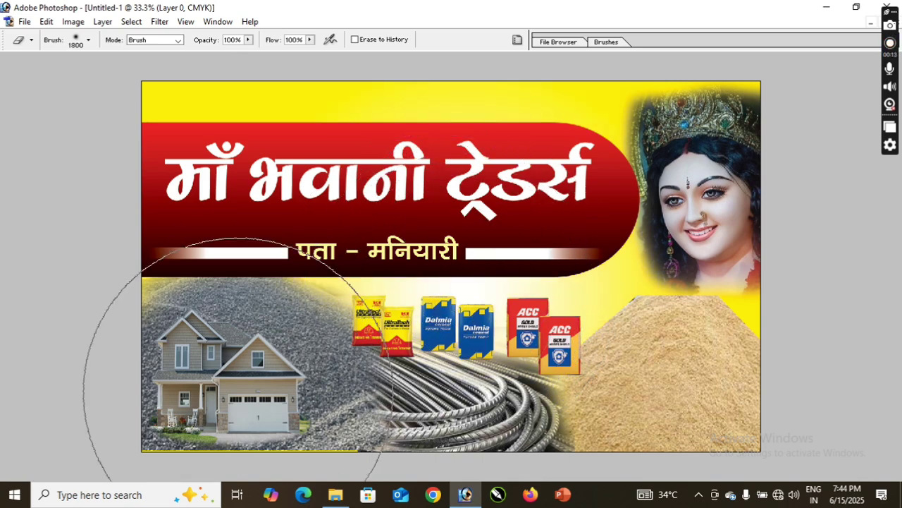
key("v")
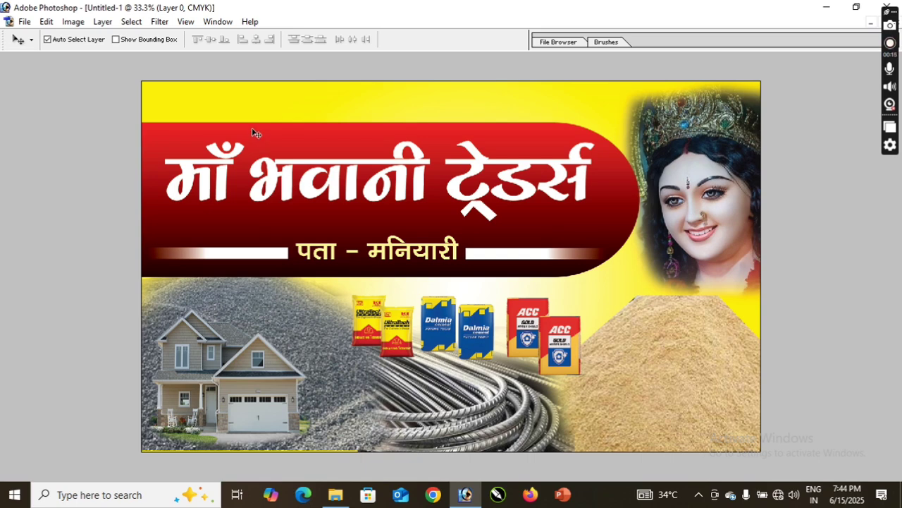
Add a short black Hindi placeholder text in RAJ 21 and shrink it to 15.41 pt to fit above the red banner
key("t")
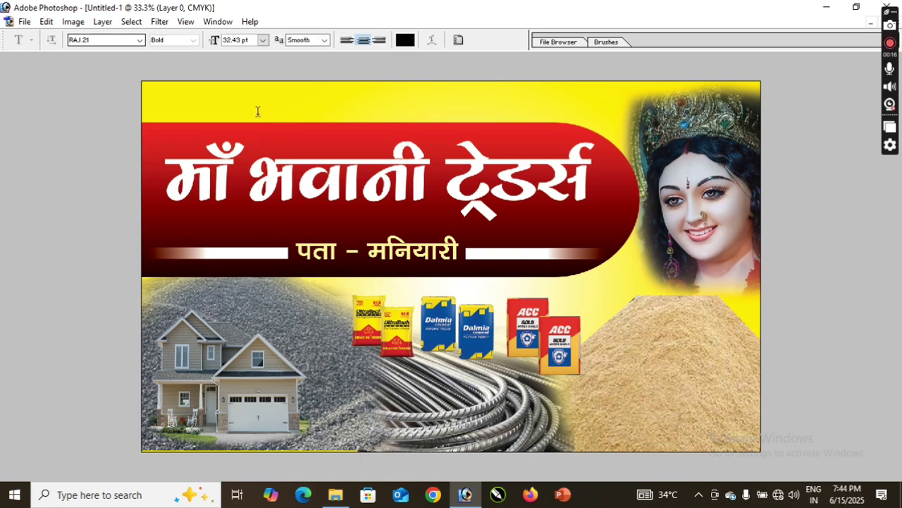
left_click(257, 112)
type("dkd")
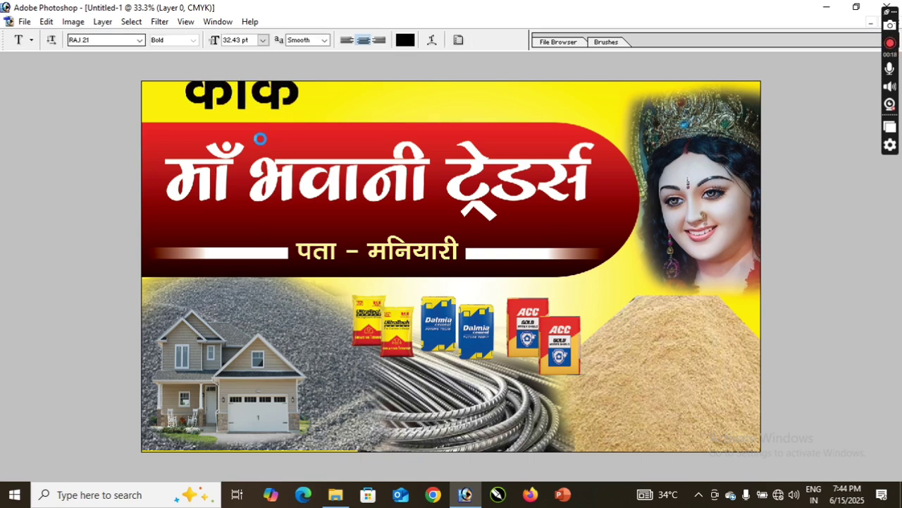
left_click(260, 139)
key("v")
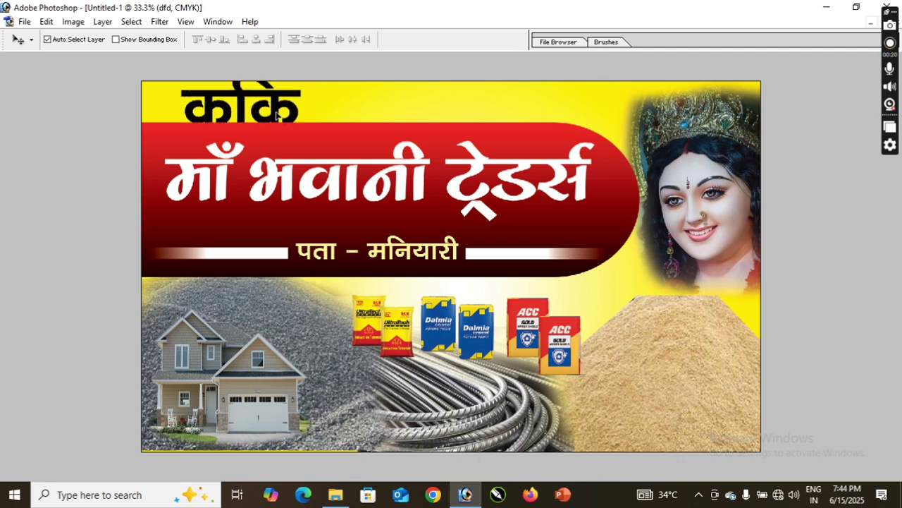
key("ctrl+t")
left_click_drag(303, 75, 279, 97)
key("Return")
Replace the placeholder text with "प्रो0 -" and scale it down at the left end of the strip above the banner
key("t")
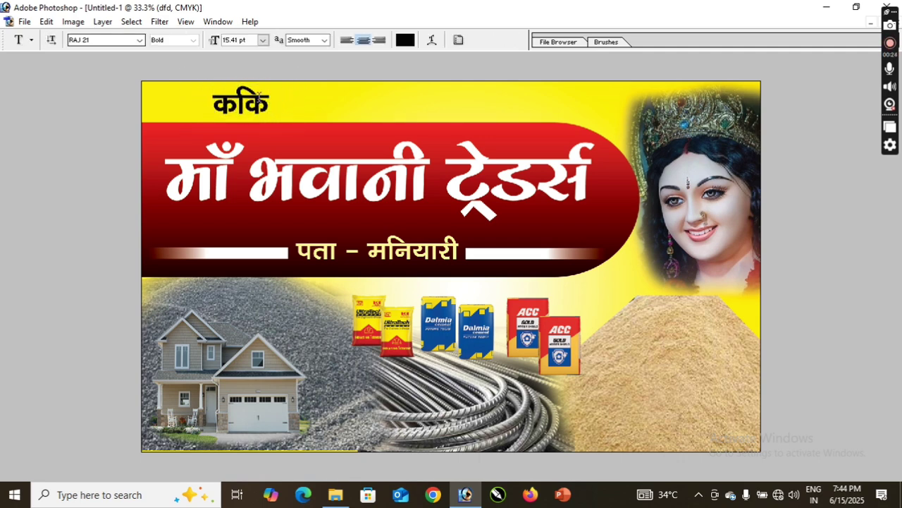
double_click(255, 107)
type("प्रो")
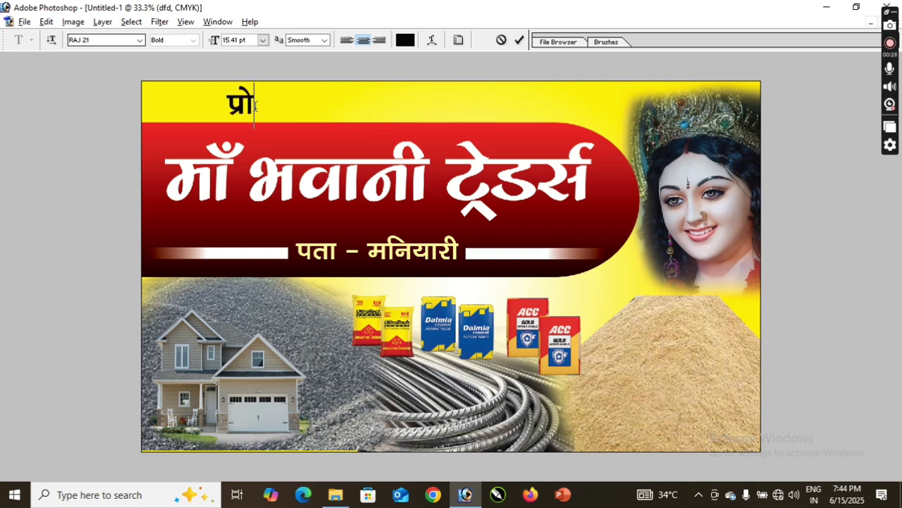
type("0")
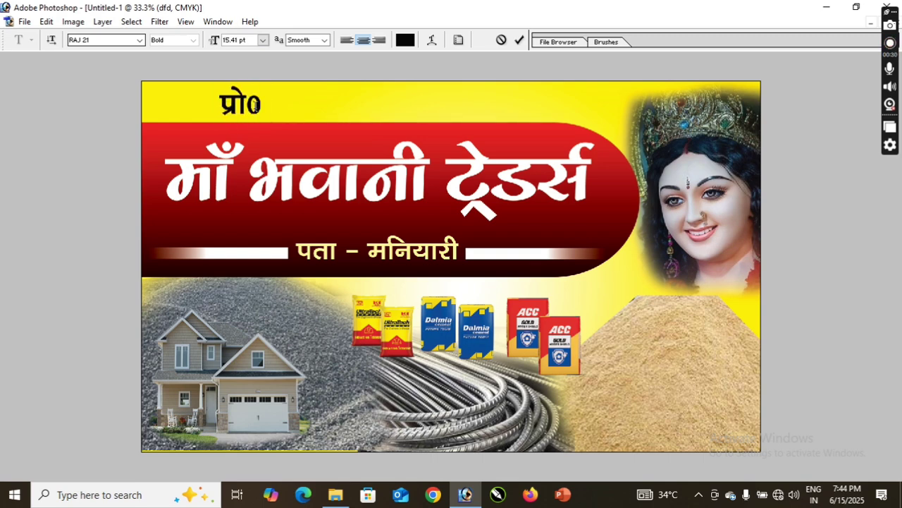
type(" -")
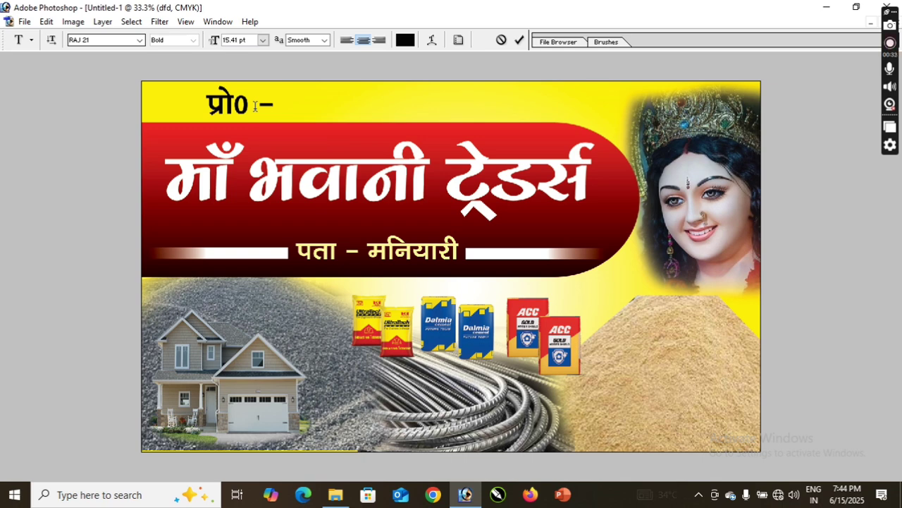
key("ctrl+Return")
key("ctrl+t")
left_click_drag(273, 121, 169, 105)
key("Return")
Give the "प्रो0 -" label a dark blue color overlay with C 100, M 100, Y 0
key("alt+l")
key("y")
key("k")
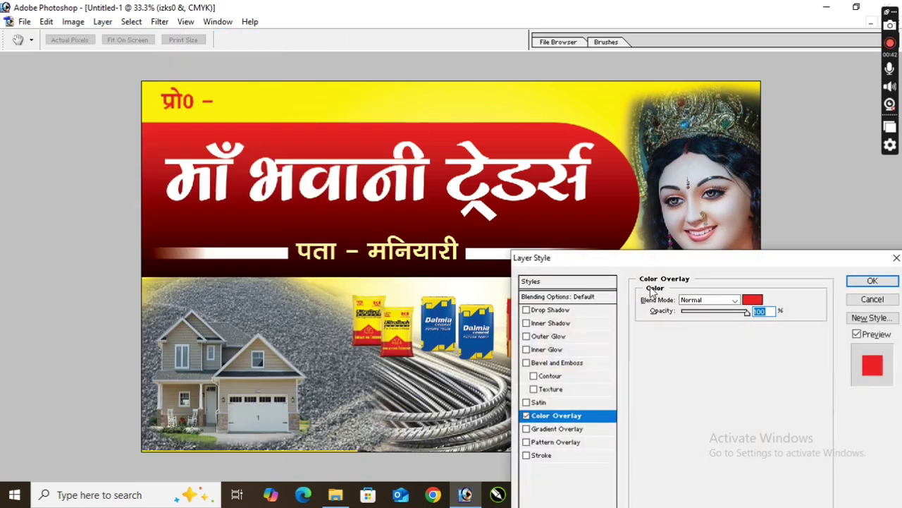
left_click(752, 301)
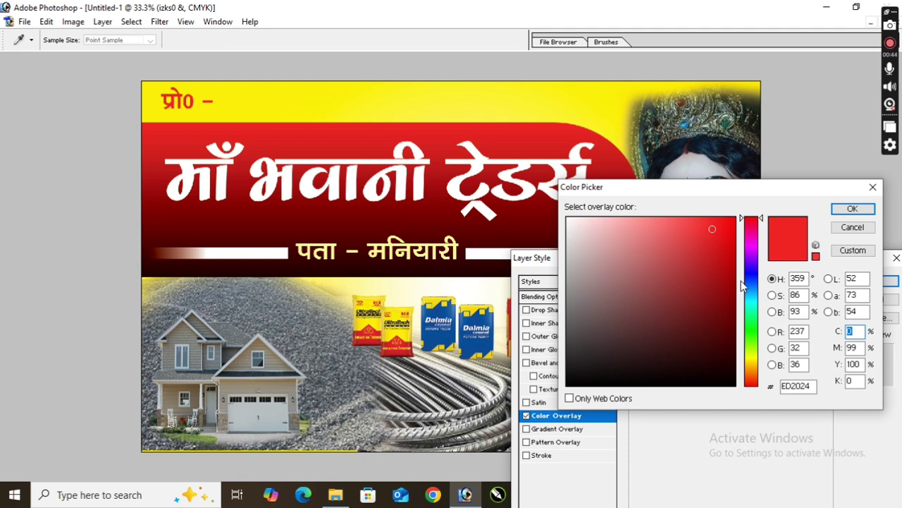
type("100")
key("Tab")
type("100")
key("Tab")
type("0")
key("Return")
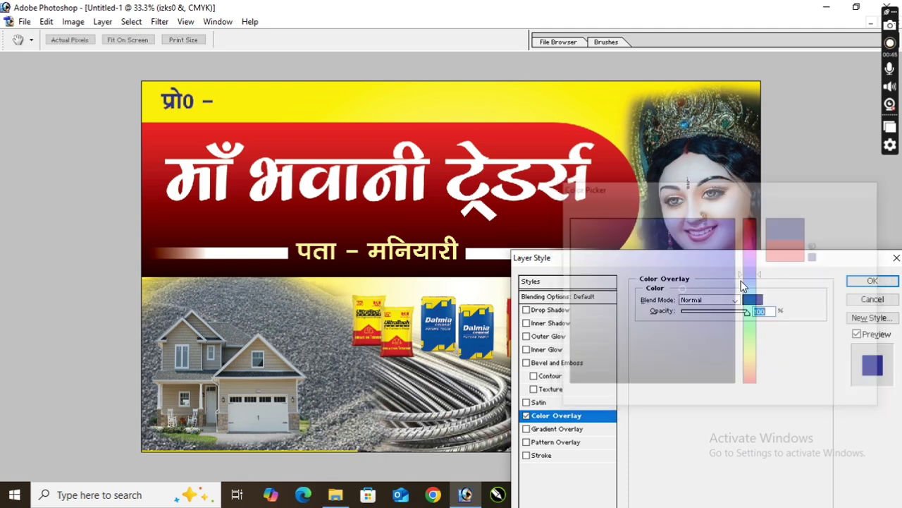
Add a white 10 px outside stroke to the "प्रो0 -" label
left_click(557, 455)
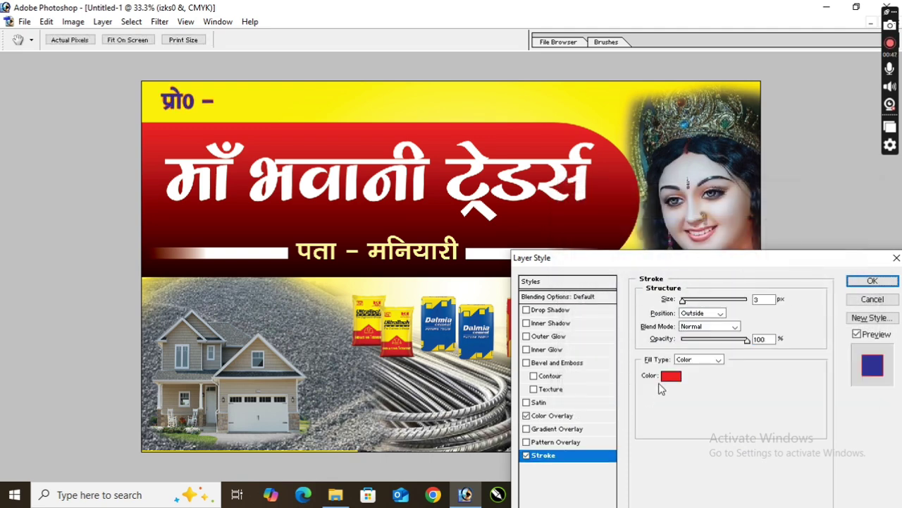
left_click(671, 375)
left_click(493, 141)
key("Return")
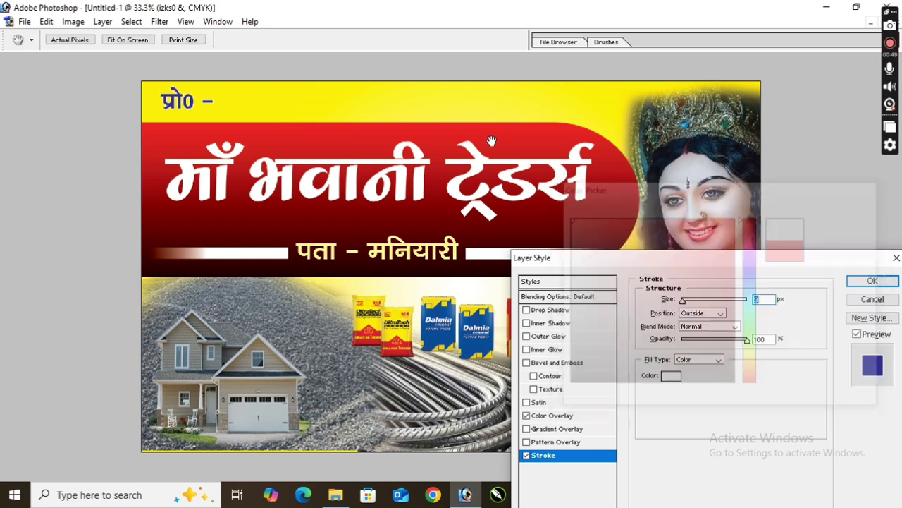
type("10")
key("Return")
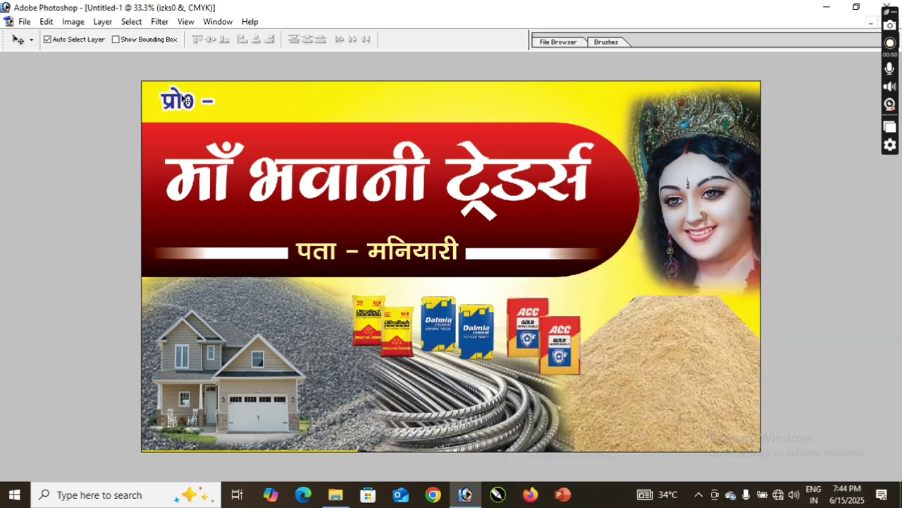
Duplicate the "प्रो0 -" label to the banner's right end and change the copy's text to "मो0 -"
left_click_drag(182, 100, 503, 106)
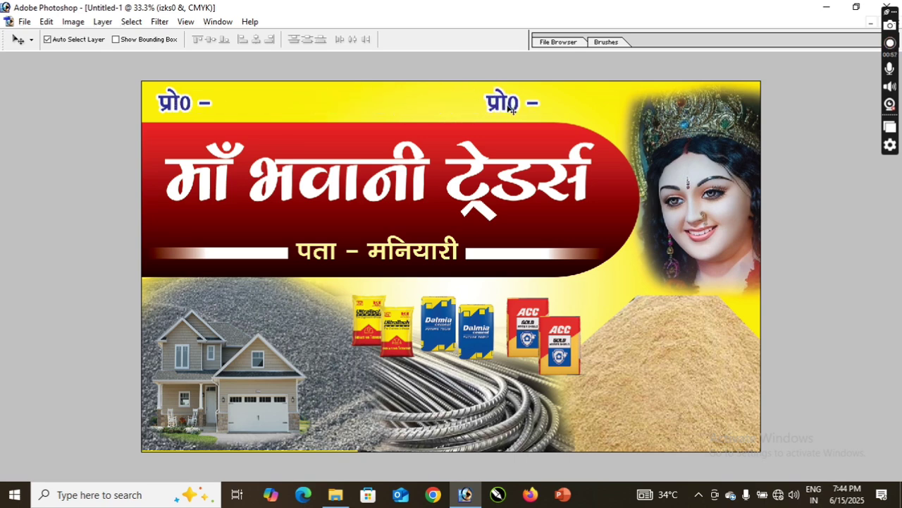
key("t")
left_click(501, 103)
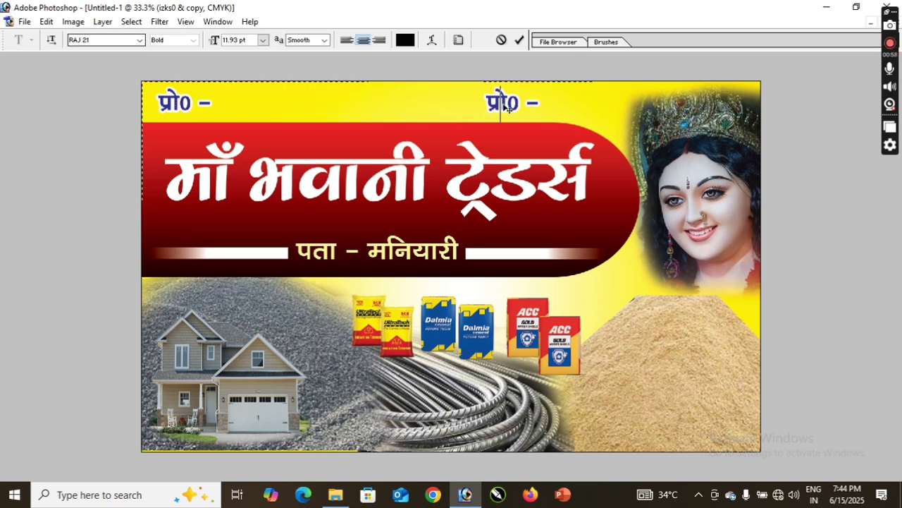
key("ctrl+a")
type("eks")
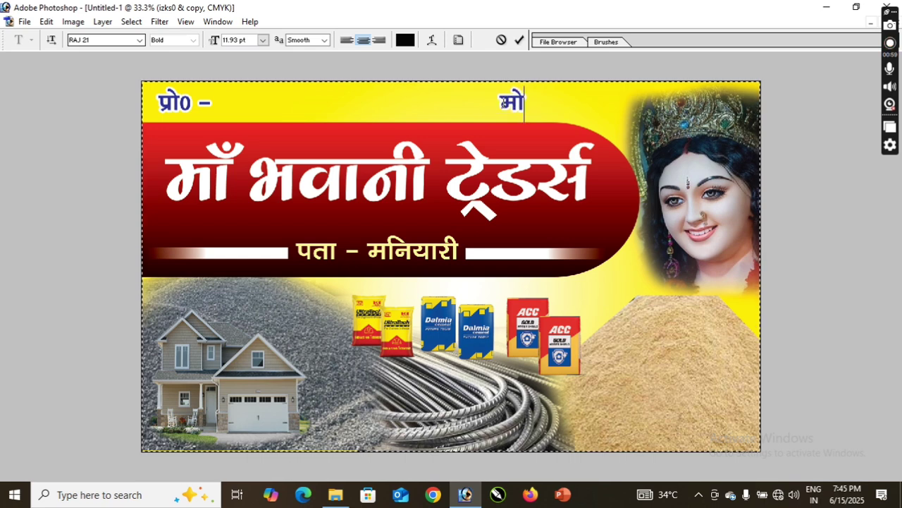
type("0")
type(" &")
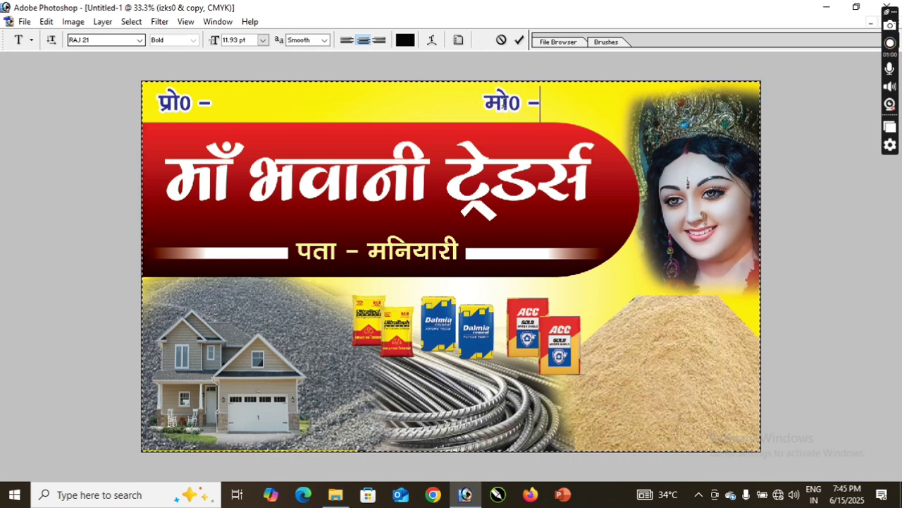
key("ctrl+Return")
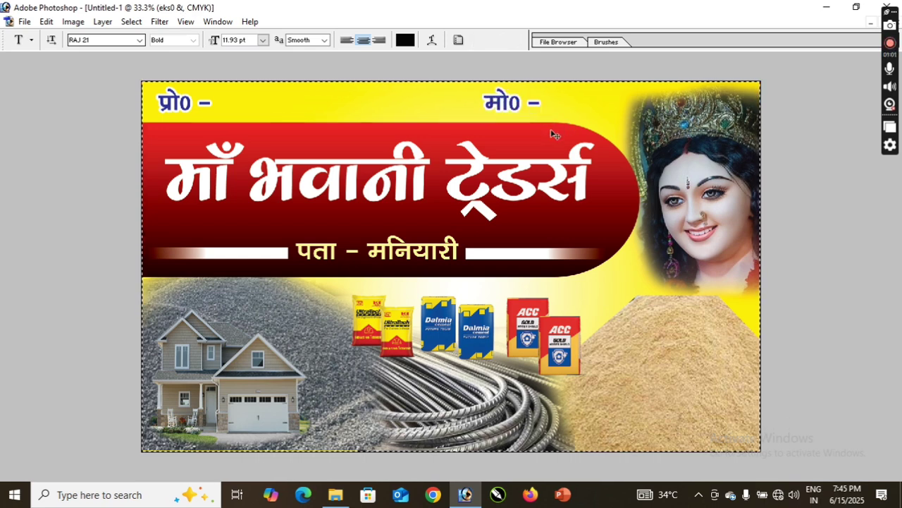
Move the goddess portrait slightly down and scale it to 101.5% width and 98.8% height
key("v")
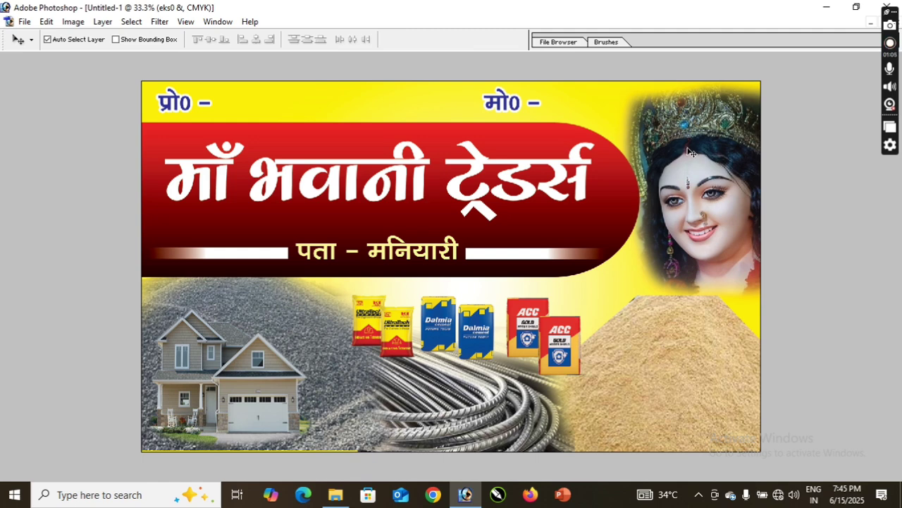
left_click_drag(691, 152, 691, 162)
key("ctrl+t")
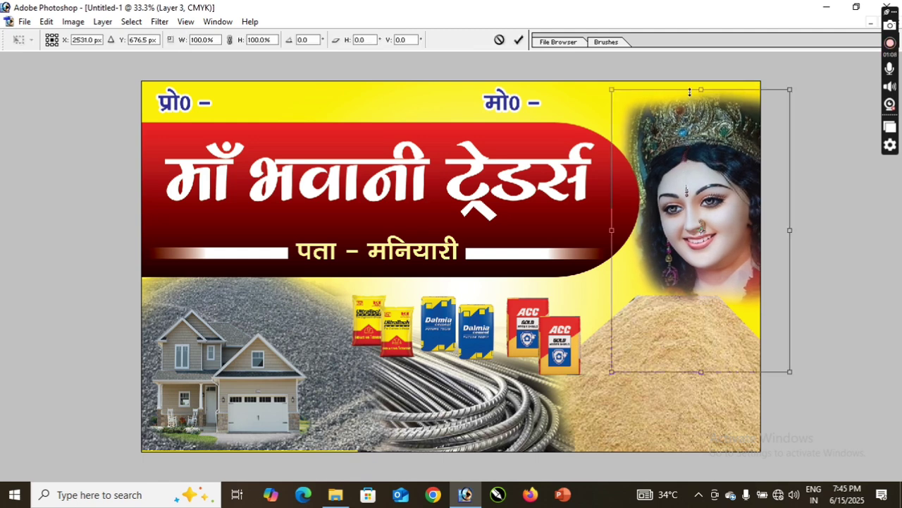
left_click_drag(690, 92, 691, 94)
left_click_drag(611, 204, 610, 203)
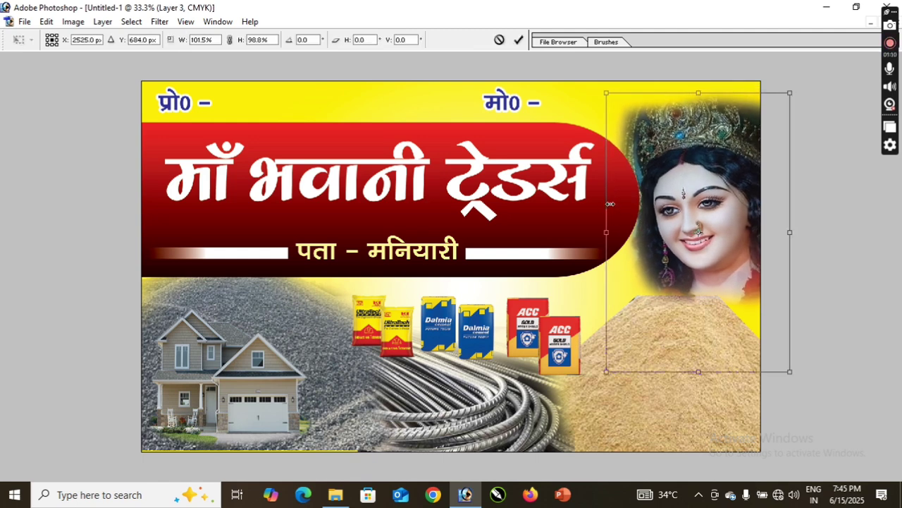
key("Return")
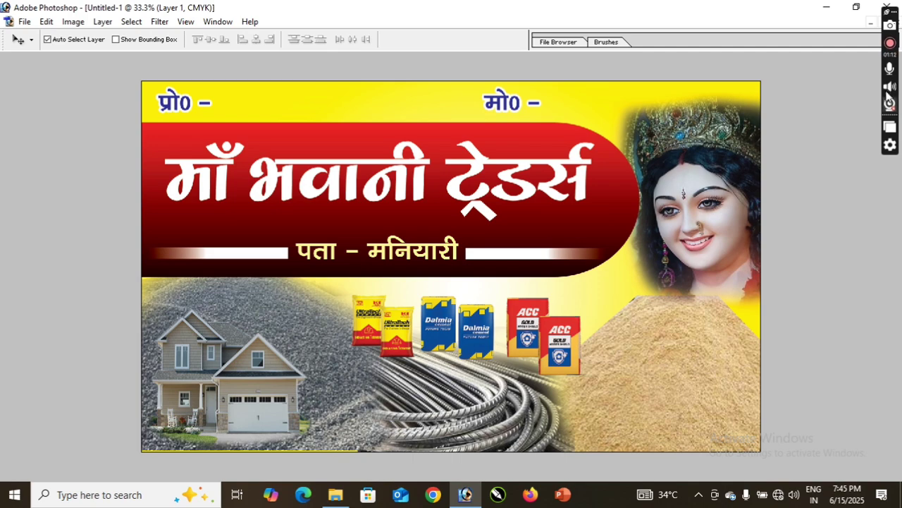
Display the tool and layer palettes and switch to the reference design VISITING CARD 1000.tif
key("Tab")
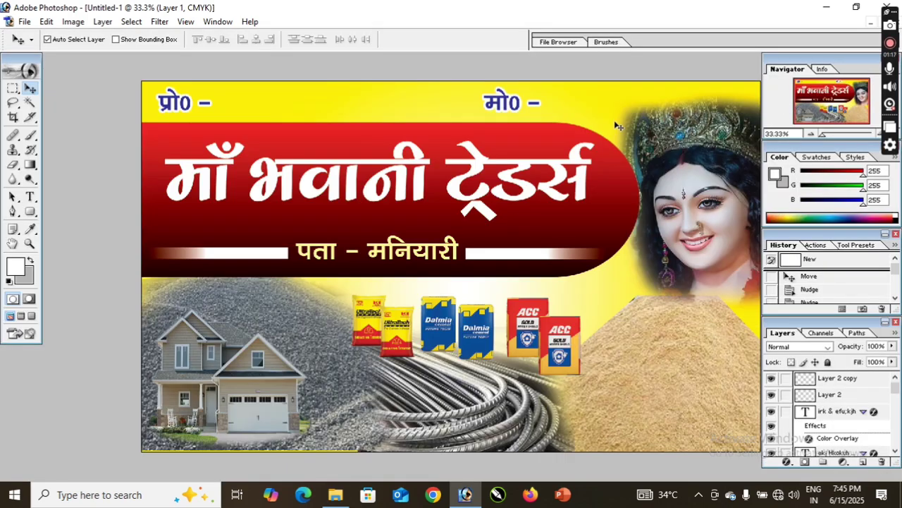
key("ctrl+minus")
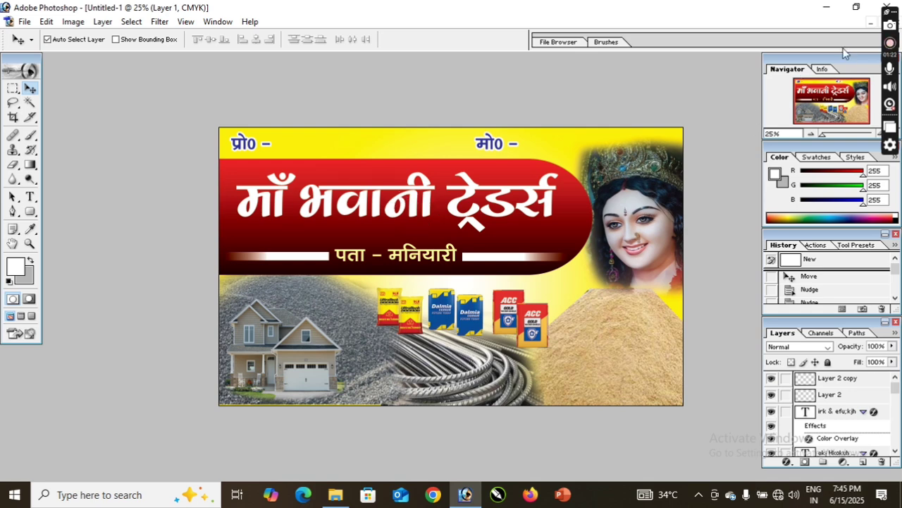
left_click(418, 189)
key("ctrl+plus")
key("ctrl+minus")
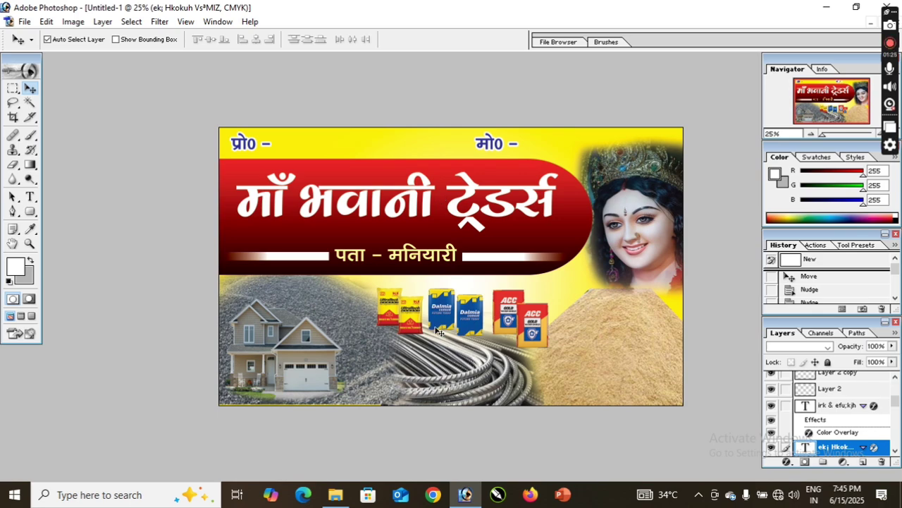
left_click(298, 412)
left_click(300, 403)
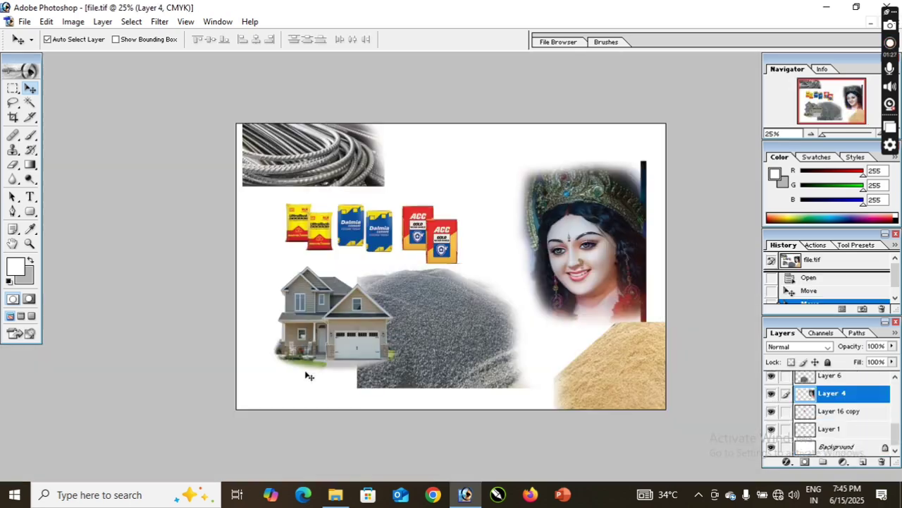
key("ctrl+Tab")
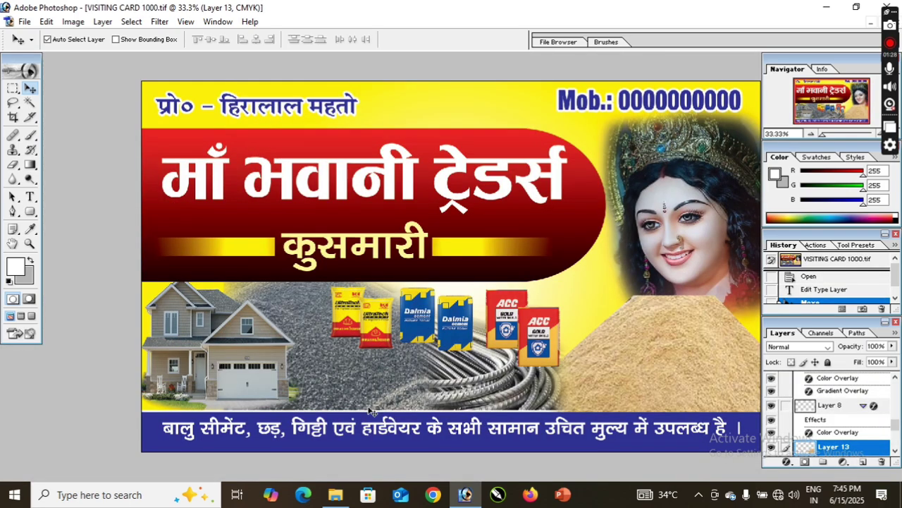
Select the whole footer text line in the reference design's blue strip
left_click(288, 430)
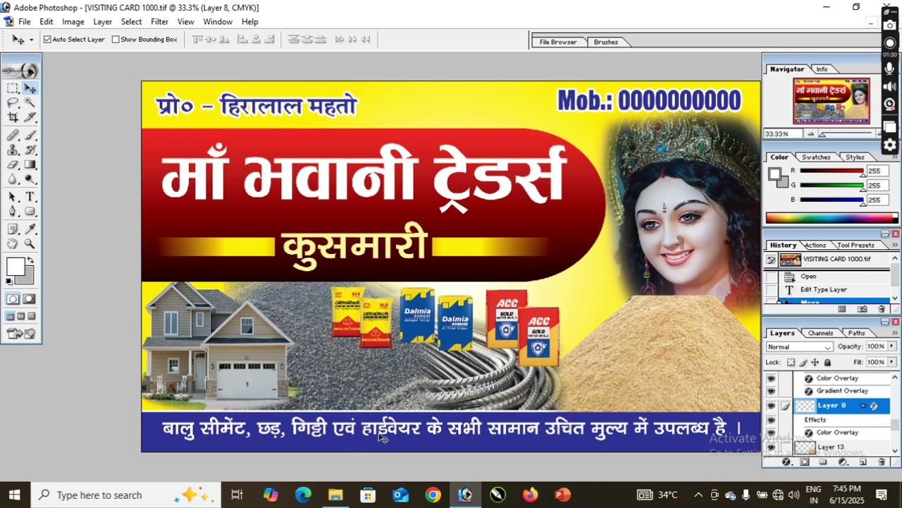
key("t")
left_click(356, 428)
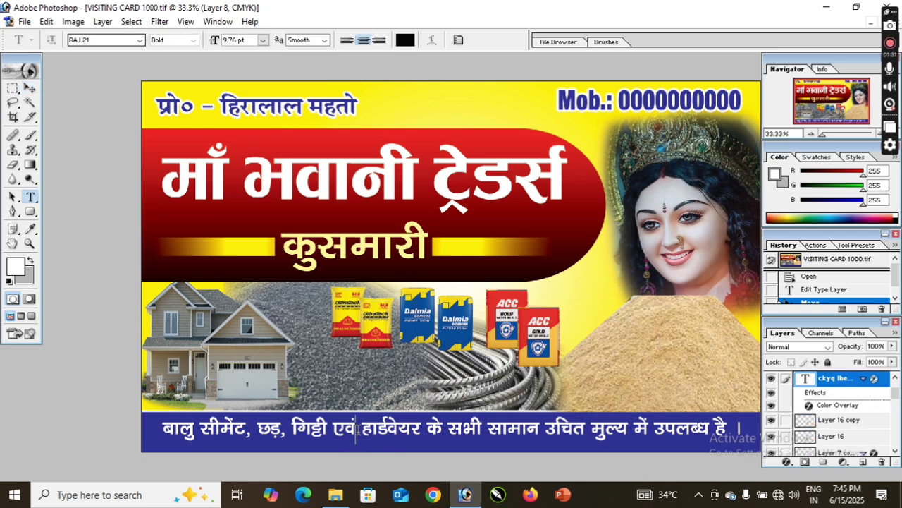
triple_click(356, 429)
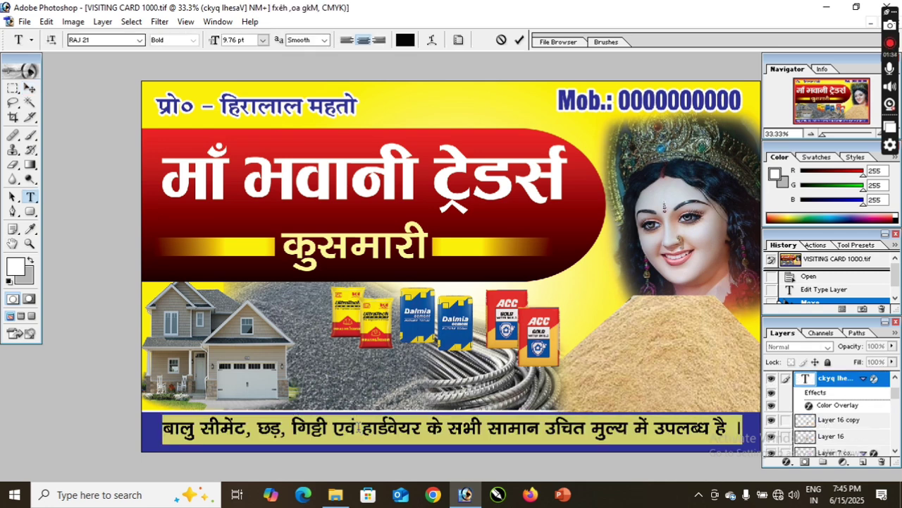
left_click(357, 428)
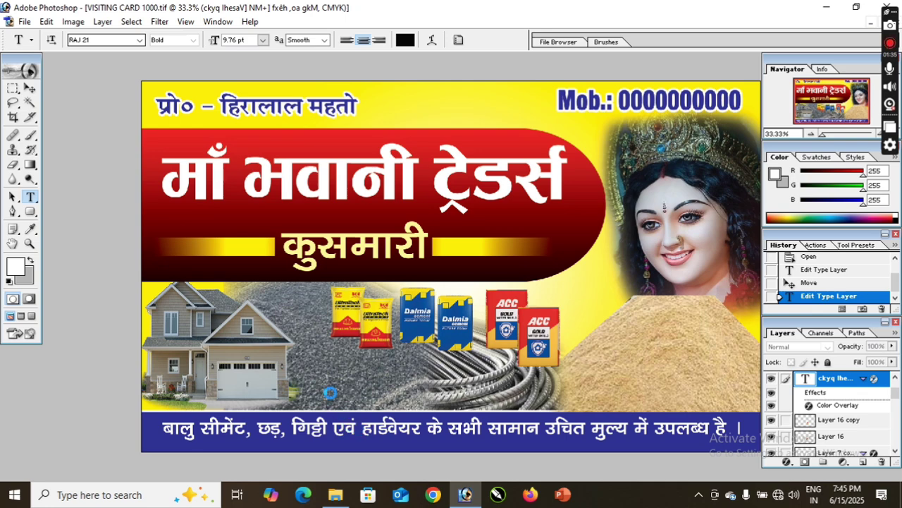
In Untitled-1, copy a full-width strip of the Layer 0 copy along the card's lower edge to a new layer and bring it to front
key("ctrl+Tab")
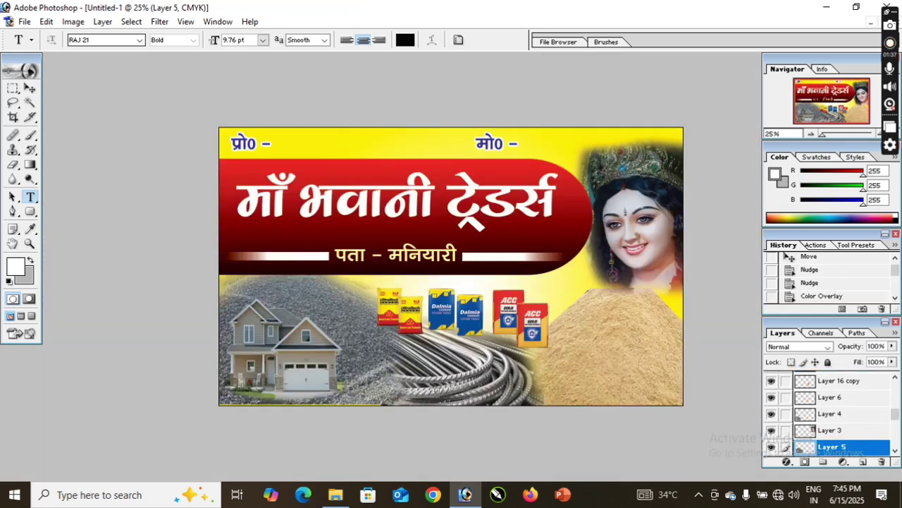
key("ctrl+plus")
key("m")
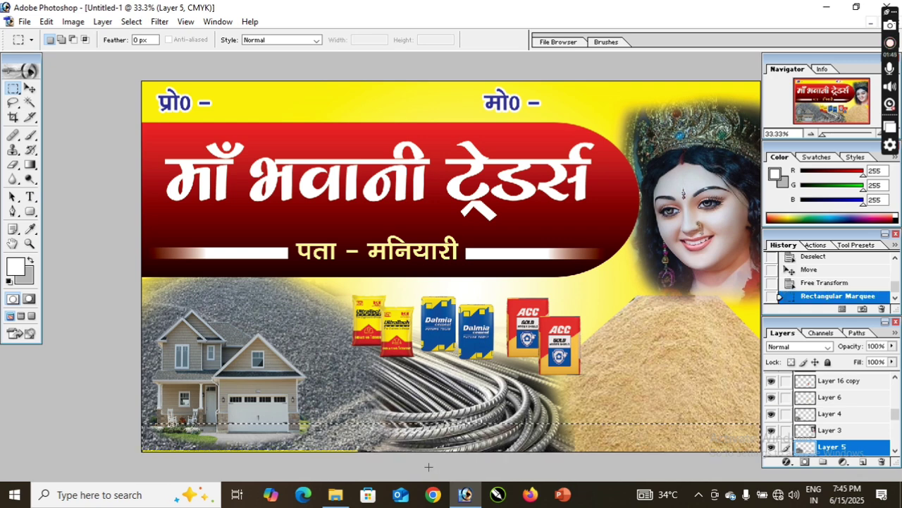
key("v")
right_click(354, 414)
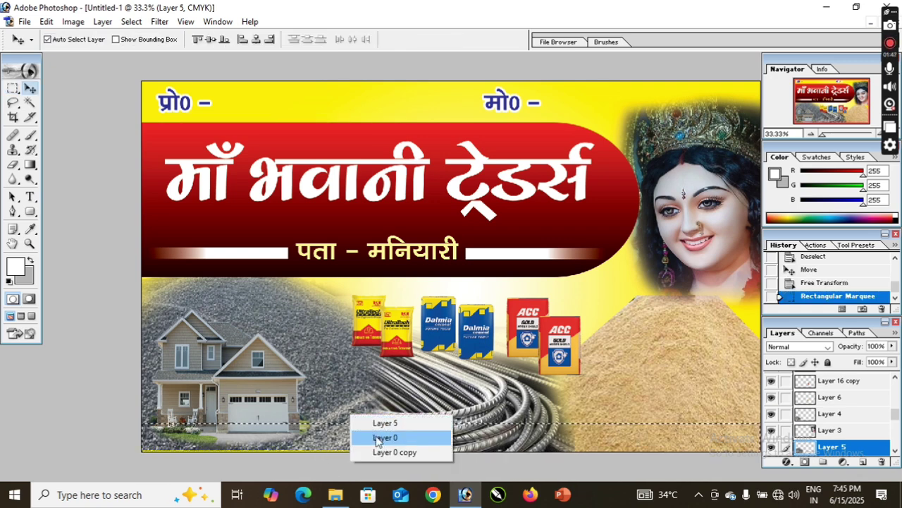
left_click(386, 452)
key("ctrl+v")
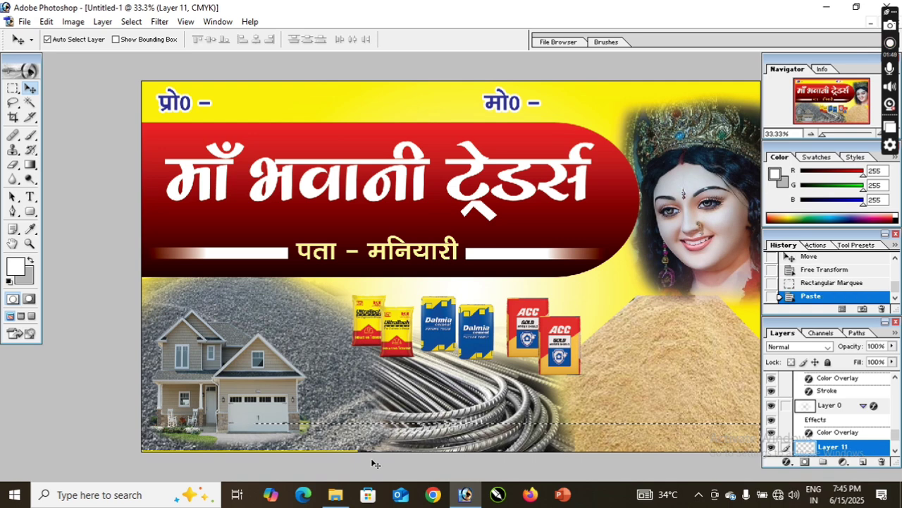
left_click_drag(376, 463, 437, 451)
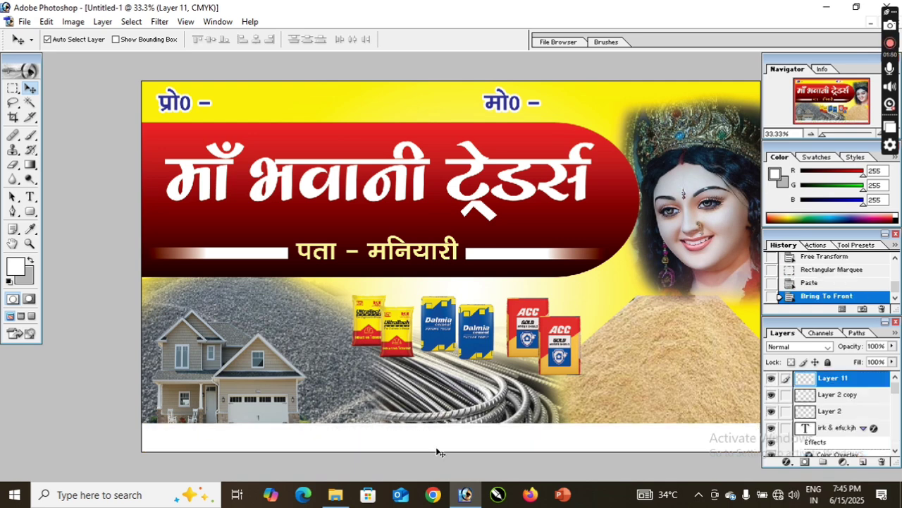
Scale the white footer strip's height to 123.3% and move the house image slightly up, clear of the strip
key("ctrl+t")
left_click_drag(390, 424, 390, 419)
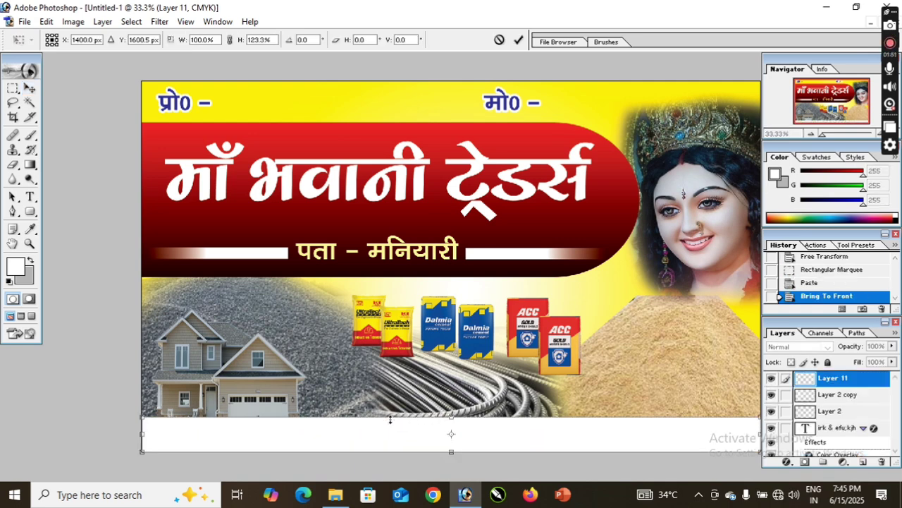
key("Return")
left_click_drag(255, 367, 252, 359)
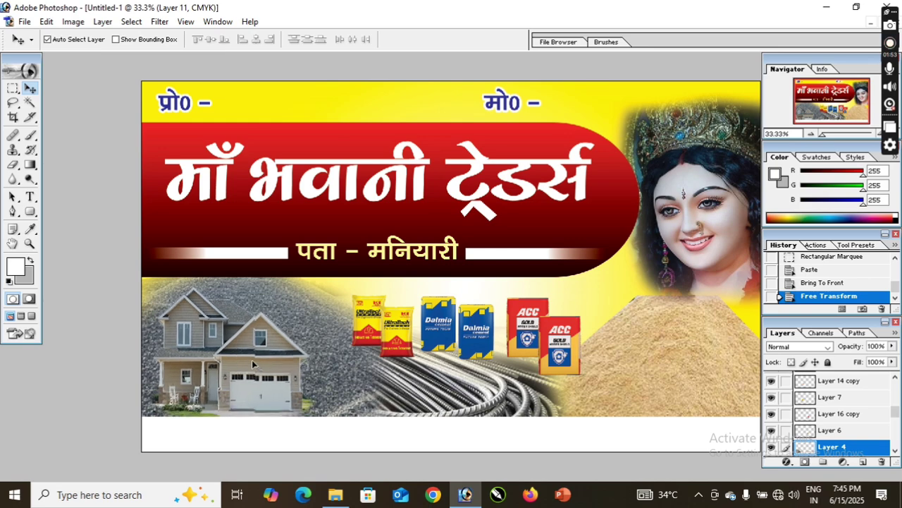
Apply a dark navy blue color overlay to the footer strip at 100% opacity
left_click(342, 442)
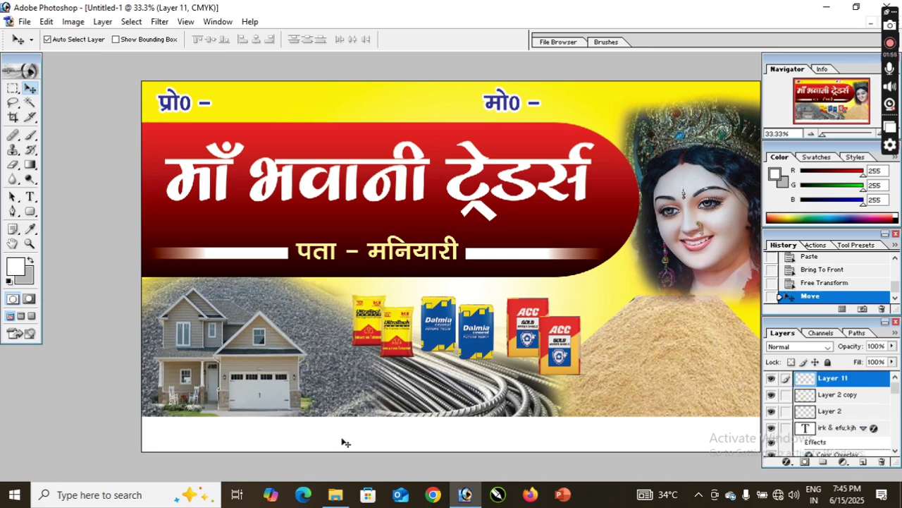
key("alt+l")
key("Escape")
key("h")
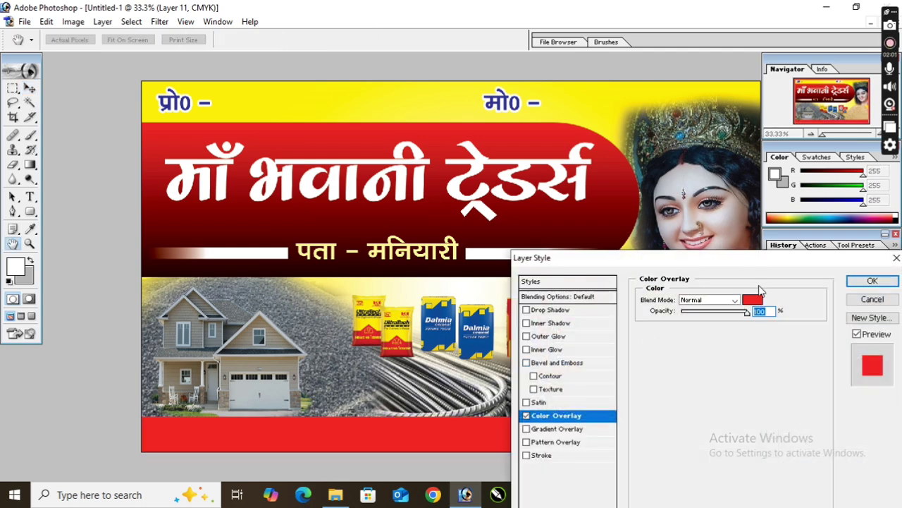
left_click(749, 301)
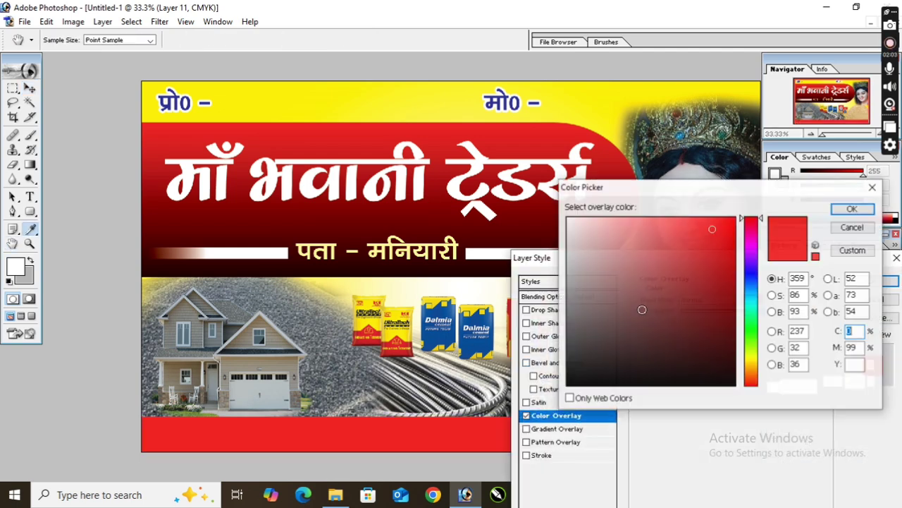
left_click(751, 267)
left_click_drag(725, 252, 731, 326)
key("Return")
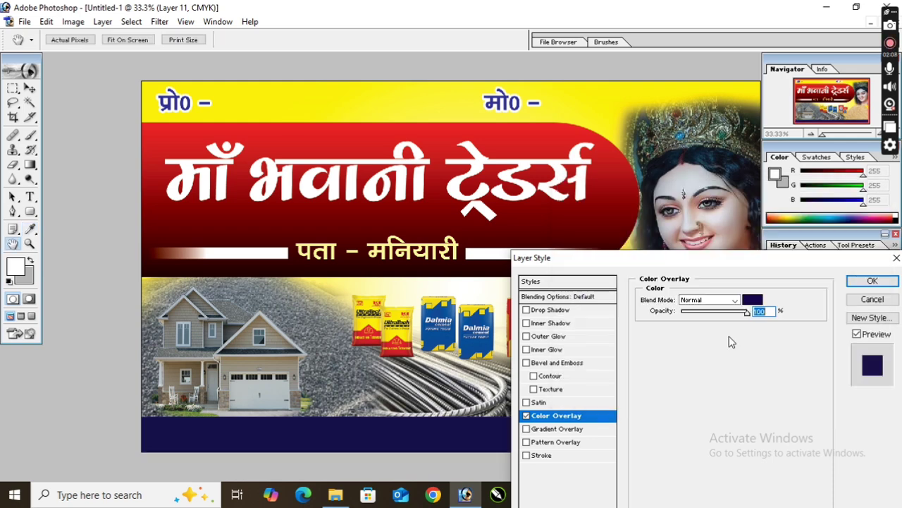
key("Return")
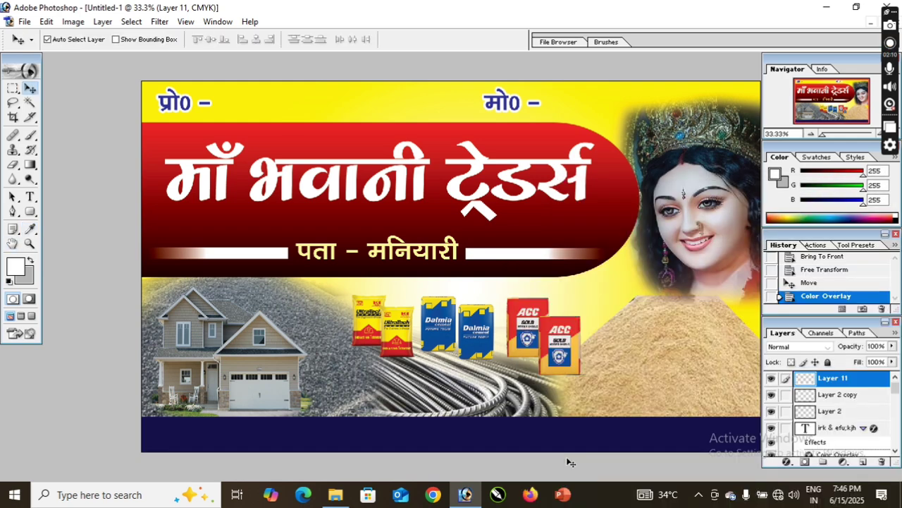
key("t")
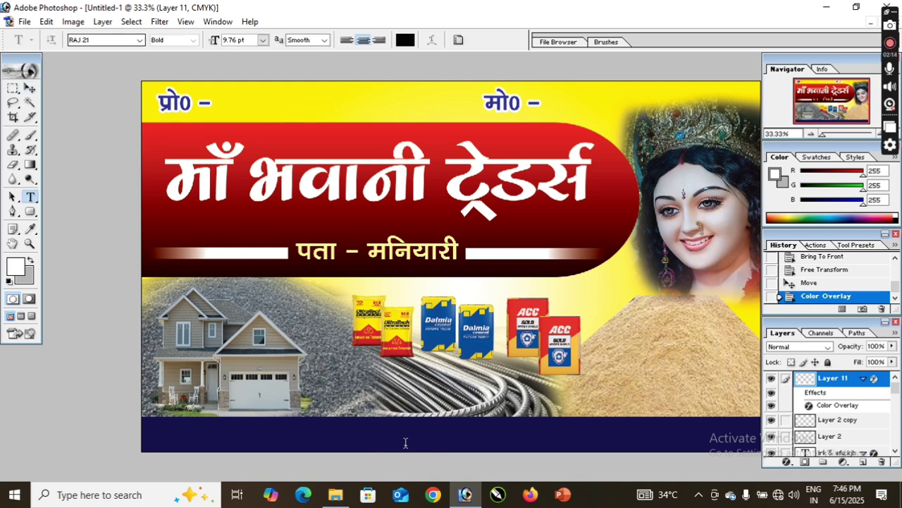
left_click(386, 445)
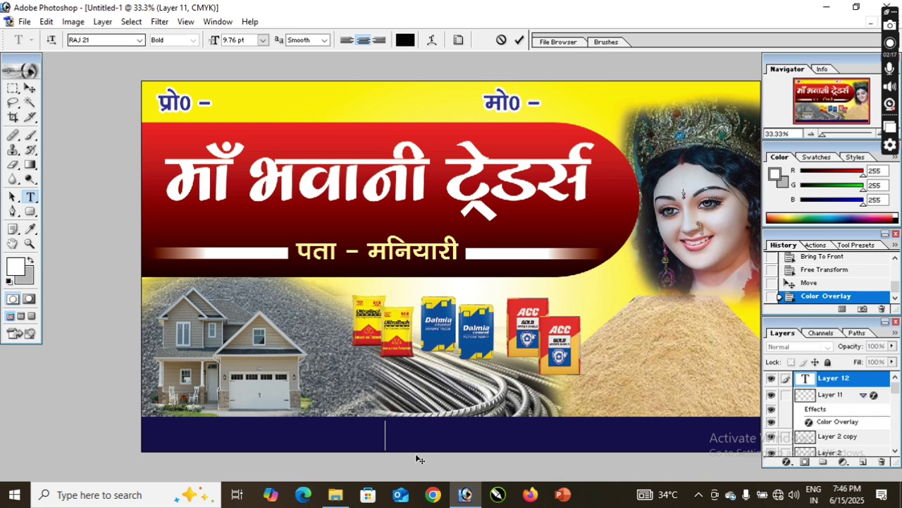
left_click(363, 427)
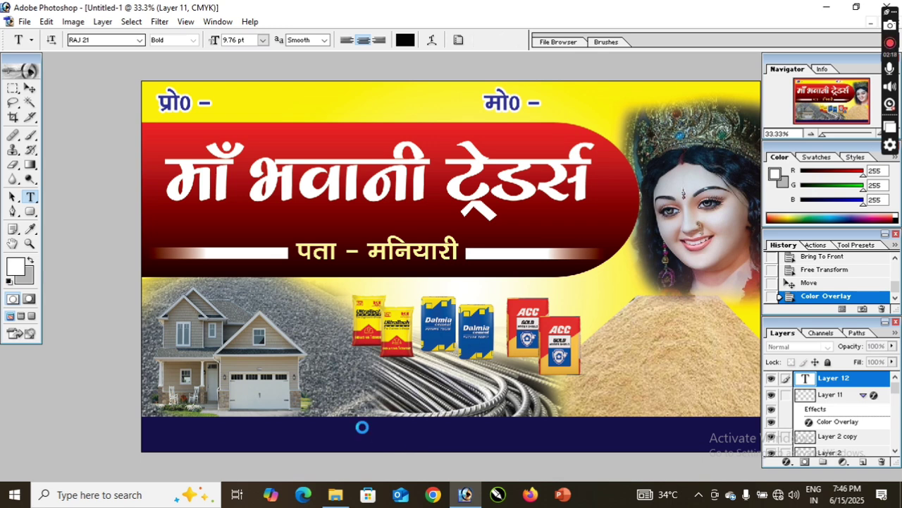
key("v")
Hide the palettes, switch to the reference design VISITING CARD 1000.tif and copy its whole footer text line
key("Tab")
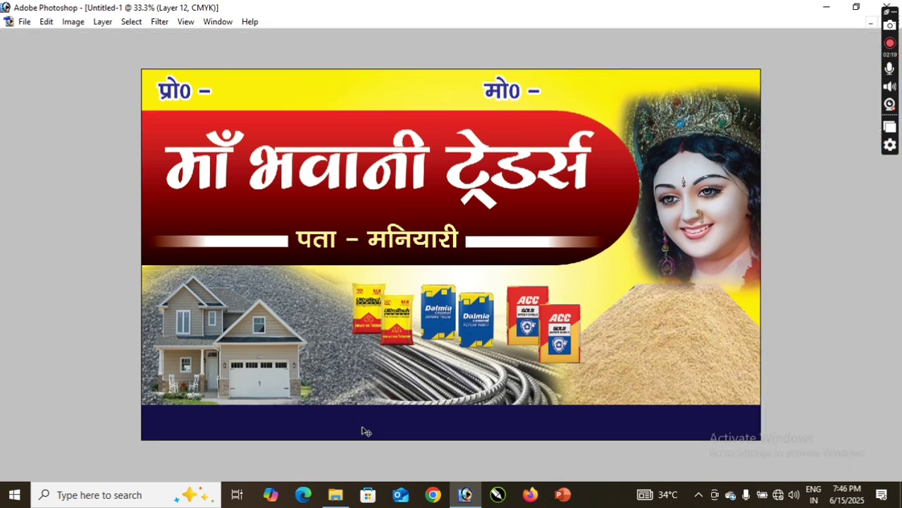
key("ctrl+Tab")
key("ctrl+Tab")
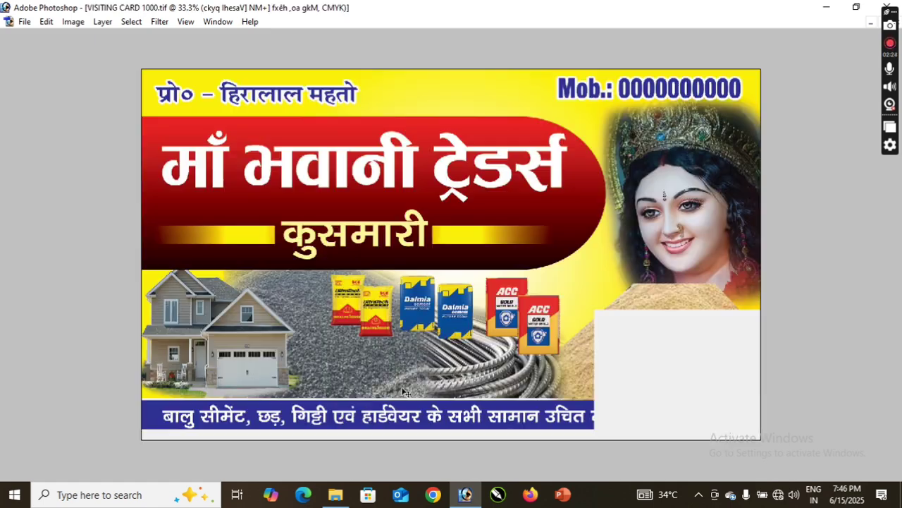
key("ctrl+shift+Tab")
key("Tab")
key("Tab")
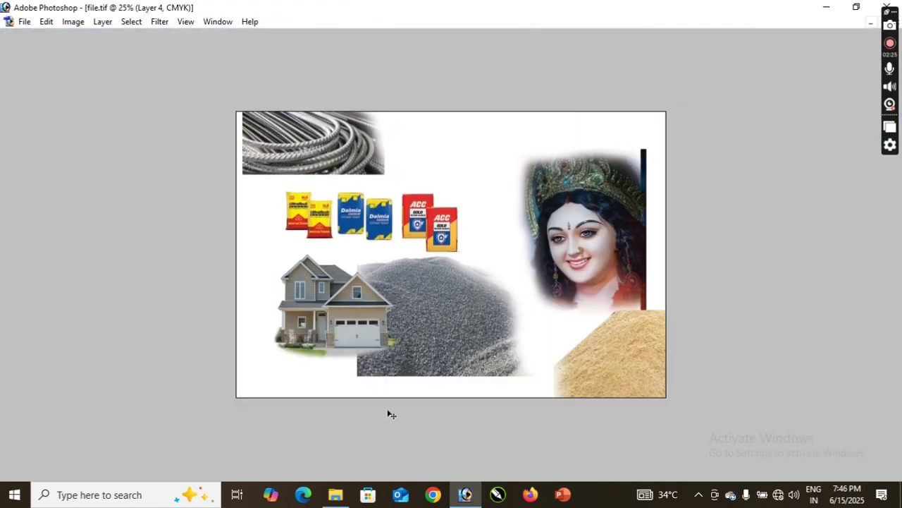
key("ctrl+Tab")
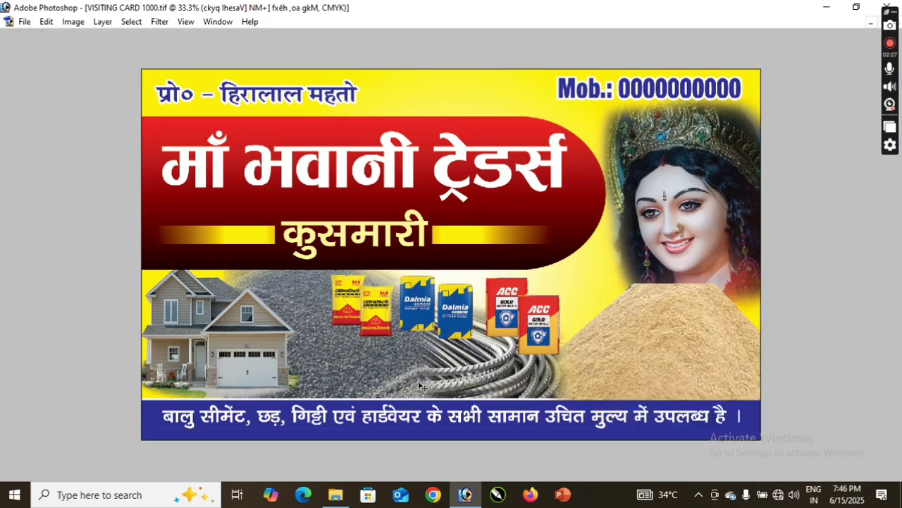
triple_click(392, 423)
key("ctrl+c")
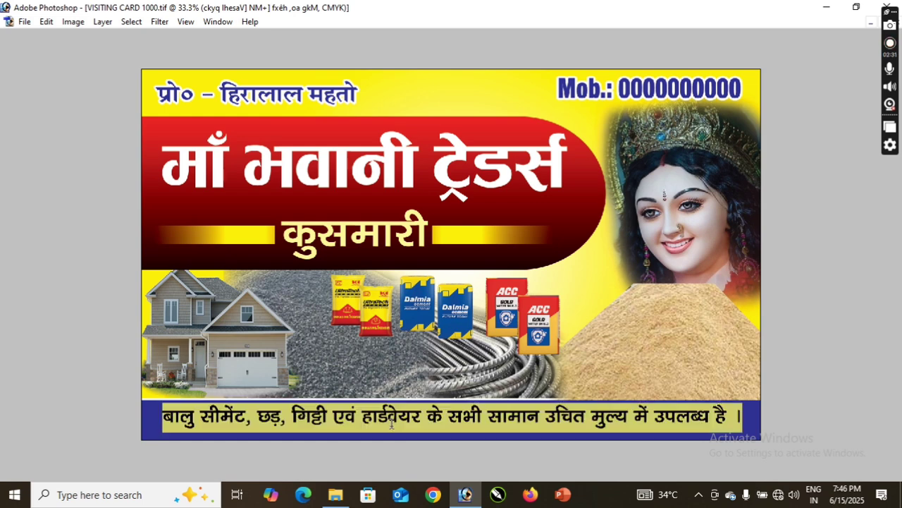
key("ctrl+Return")
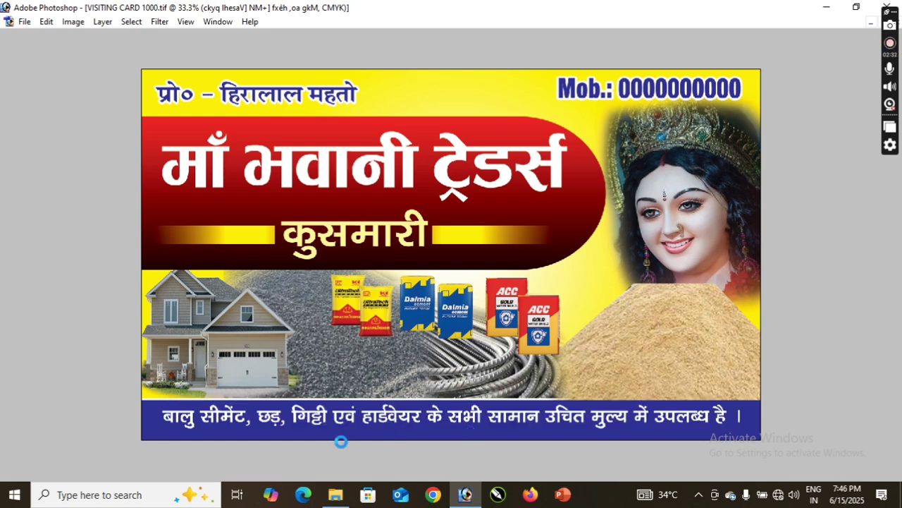
Paste "बालु सीमेंट, छड़, गिट्टी एवं हार्डवेयर के सभी सामान उचित मुल्य में उपलब्ध है ।" into Untitled-1 and center it on the navy footer strip
key("ctrl+Tab")
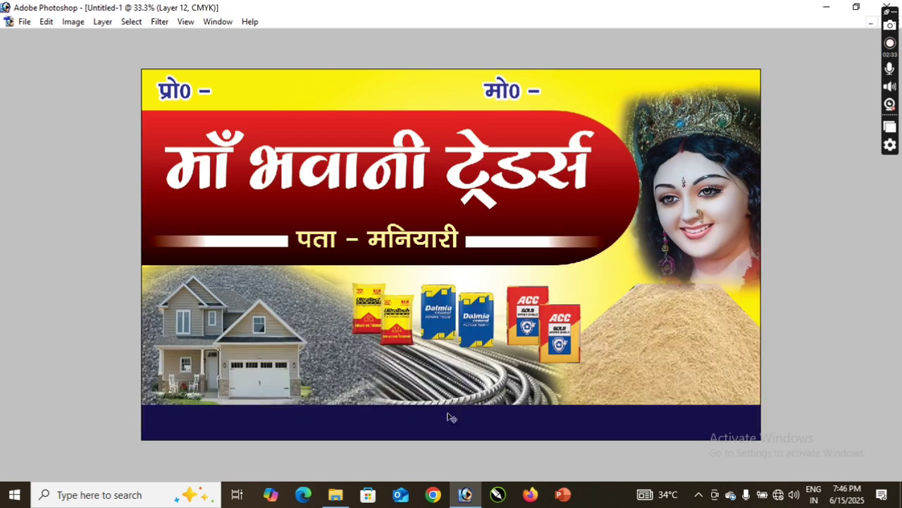
left_click(364, 421)
key("ctrl+v")
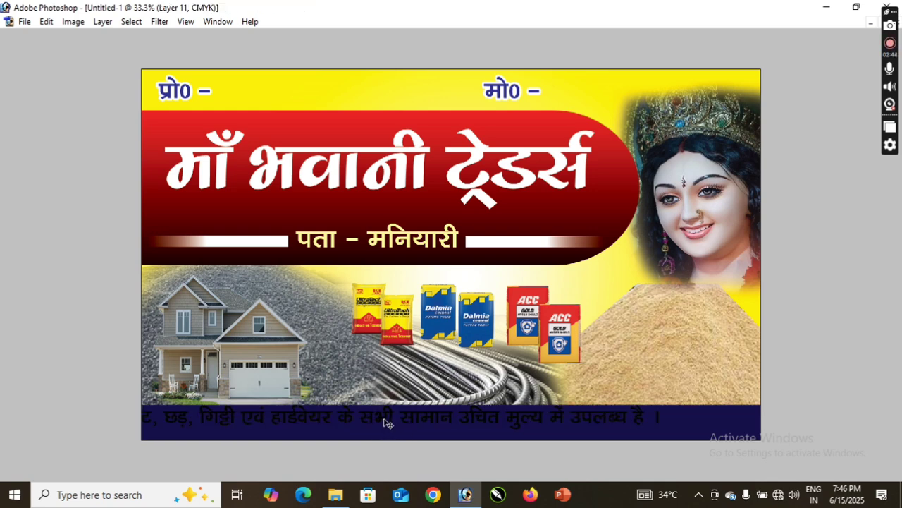
left_click_drag(383, 423, 473, 425)
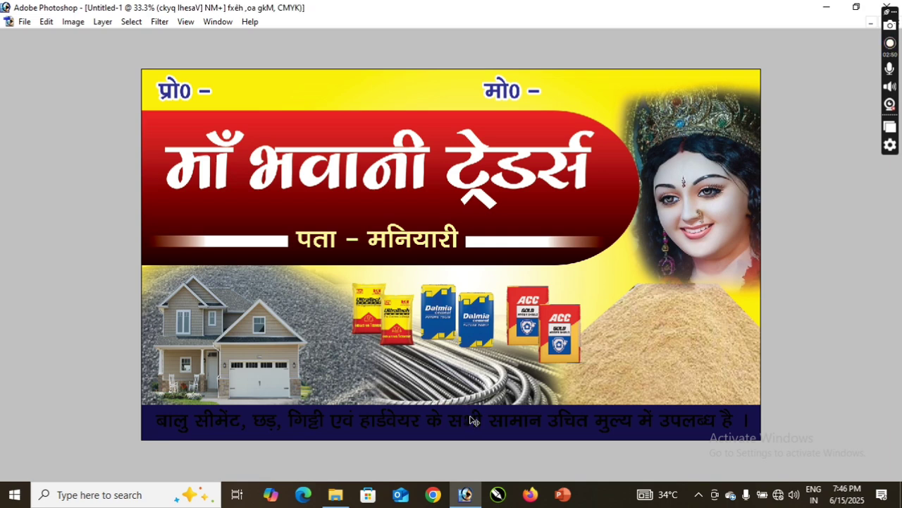
Apply a white color overlay to the footer text line
key("alt+l")
key("Escape")
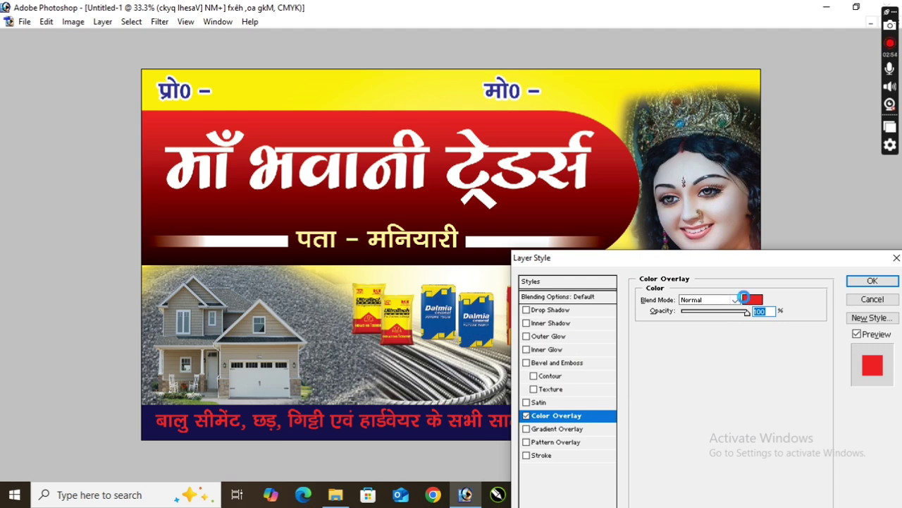
left_click(753, 300)
left_click_drag(592, 240, 516, 150)
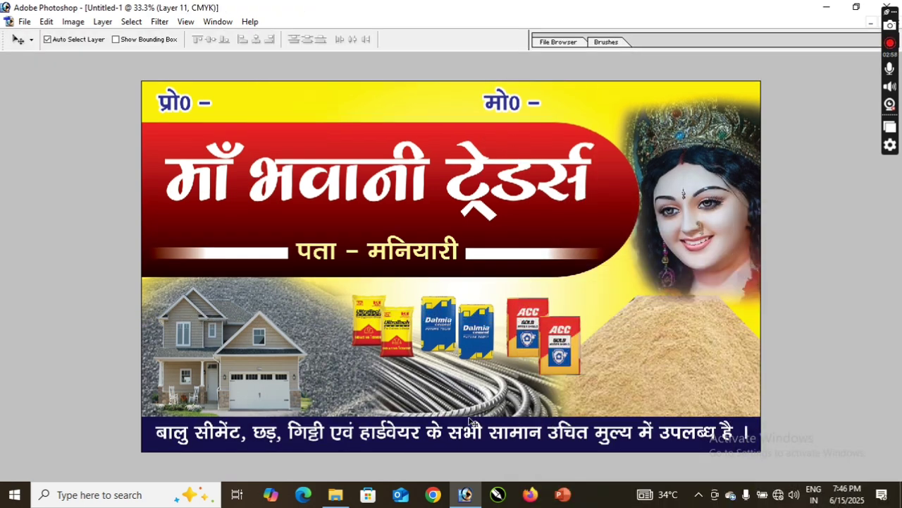
Scale the navy footer strip's height to 105.7%, extending it upward
key("ctrl+t")
left_click_drag(452, 417, 450, 416)
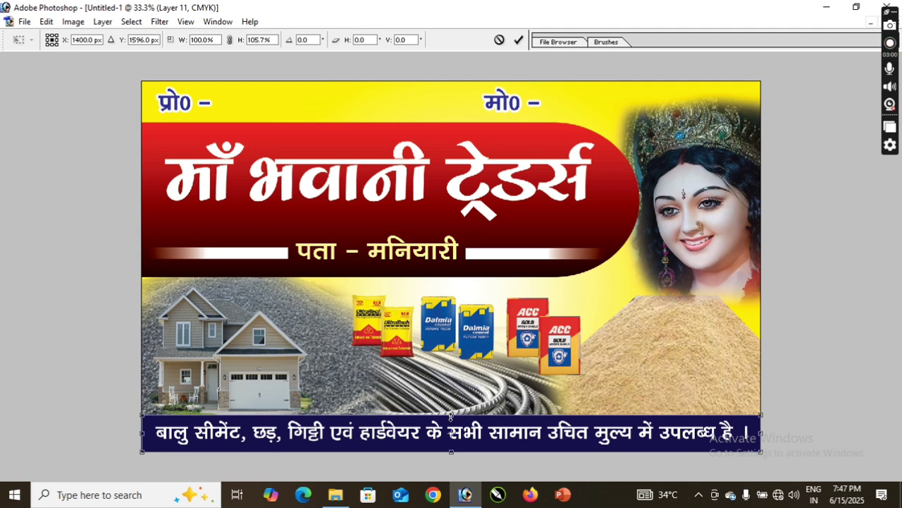
key("Return")
Move the cement bags and the house image slightly up and to the left
left_click_drag(547, 327, 542, 323)
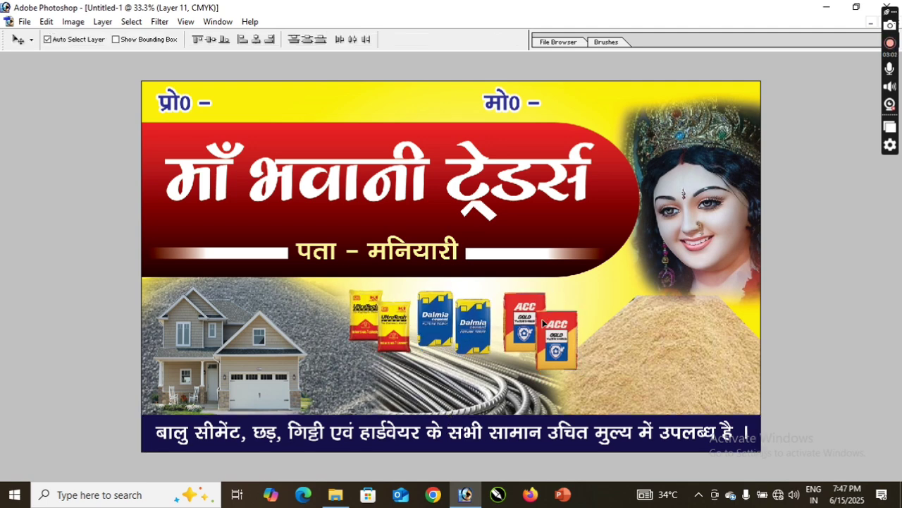
left_click_drag(264, 382, 259, 376)
left_click(331, 372)
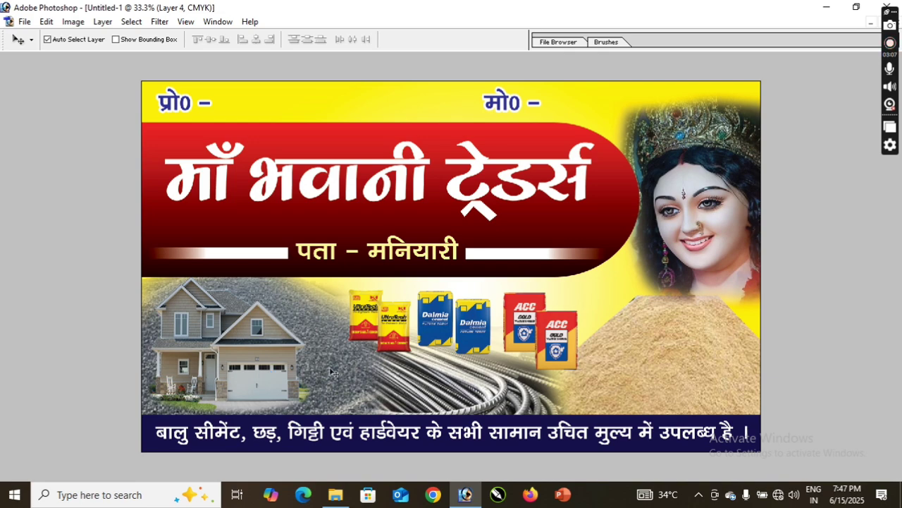
left_click(471, 270)
key("ctrl+minus")
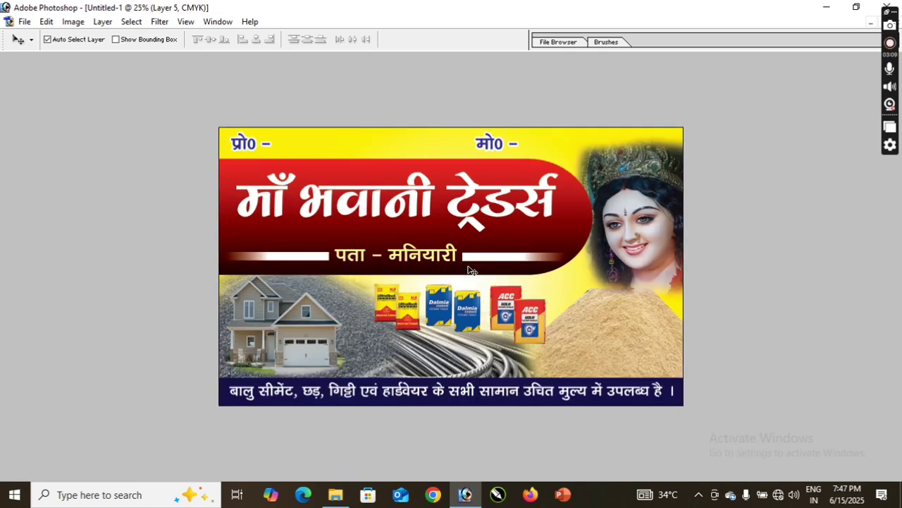
key("ctrl+plus")
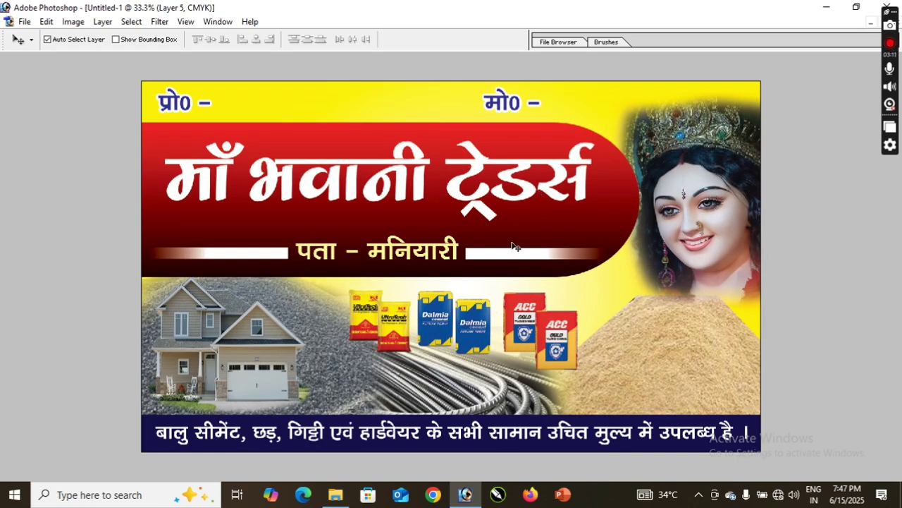